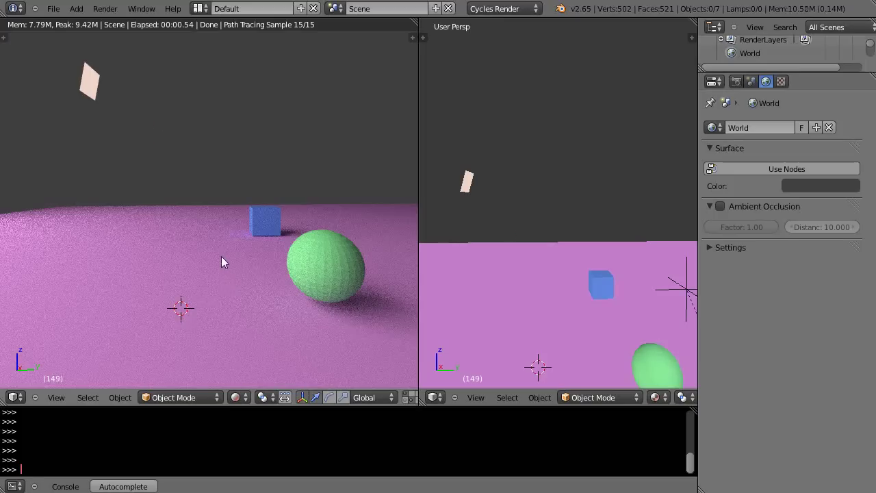
Step: Select the glowing emission plane and orbit the rendered view around the scene
{"action": "scroll", "coordinate": [221, 257], "scroll_direction": "down", "scroll_amount": 3}
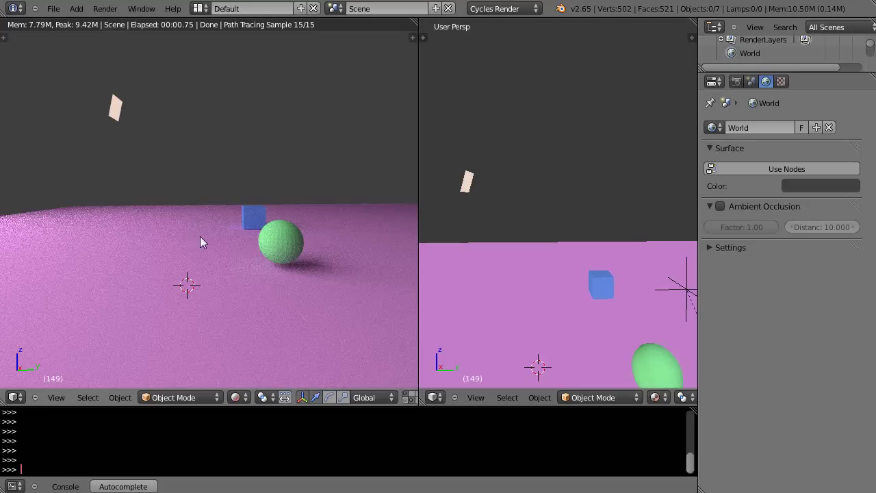
{"action": "middle_click_drag", "start_coordinate": [199, 236], "coordinate": [235, 276]}
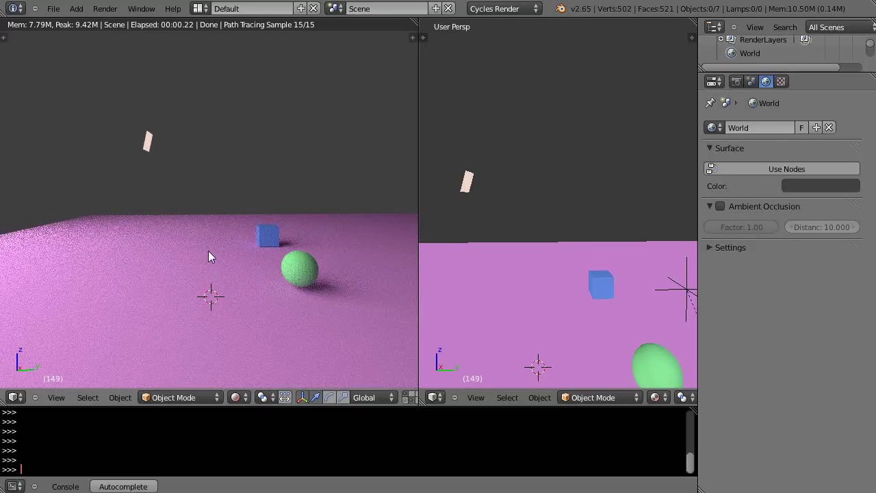
{"action": "scroll", "coordinate": [209, 255], "scroll_direction": "up", "scroll_amount": 1}
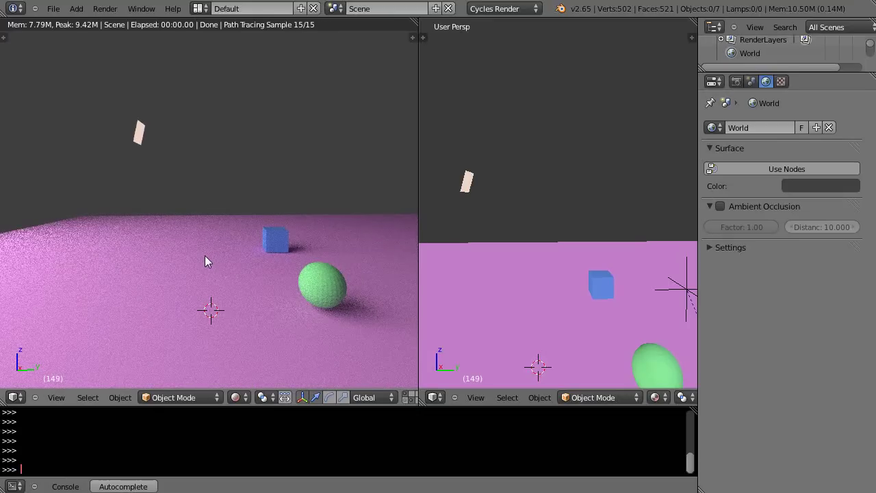
{"action": "right_click", "coordinate": [139, 136]}
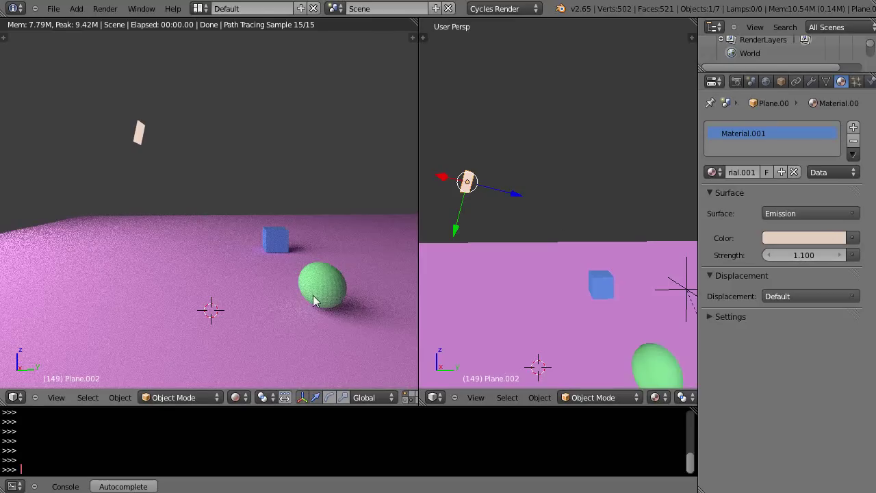
{"action": "middle_click_drag", "start_coordinate": [323, 304], "coordinate": [275, 279]}
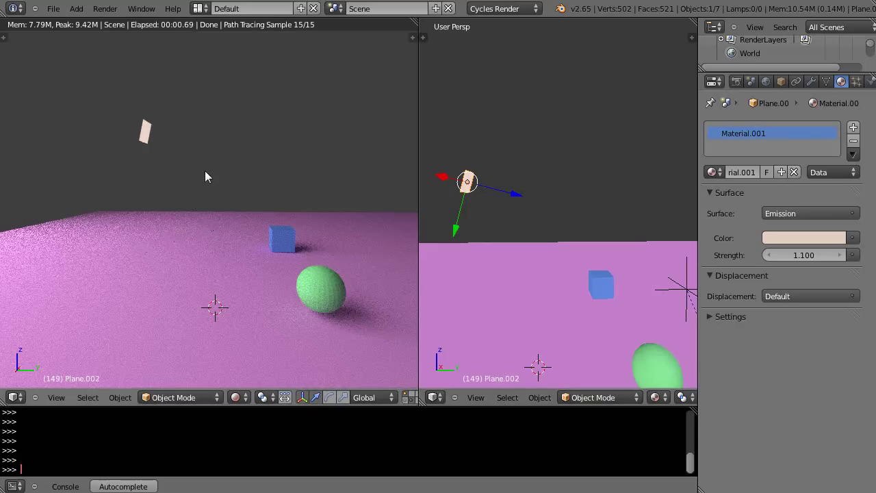
{"action": "middle_click_drag", "start_coordinate": [205, 173], "coordinate": [214, 205]}
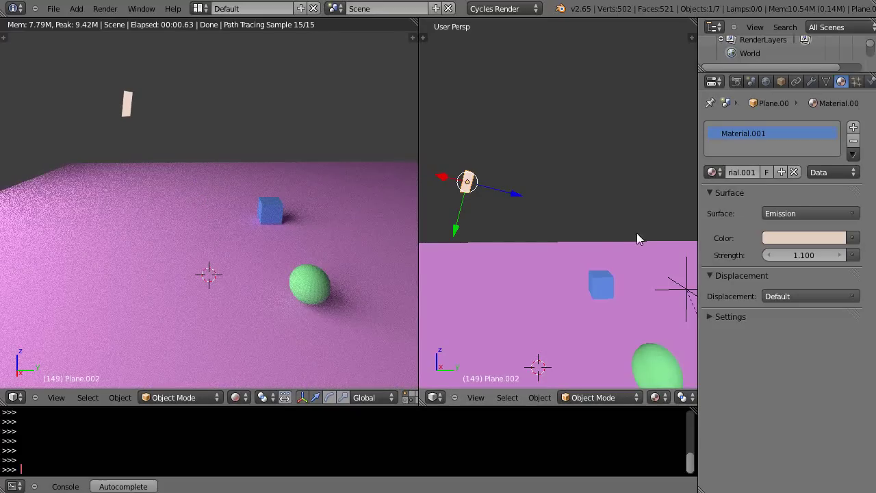
Step: Place the 3D cursor on the floor and bring up the Add > Mesh list
{"action": "middle_click_drag", "start_coordinate": [591, 273], "coordinate": [534, 204]}
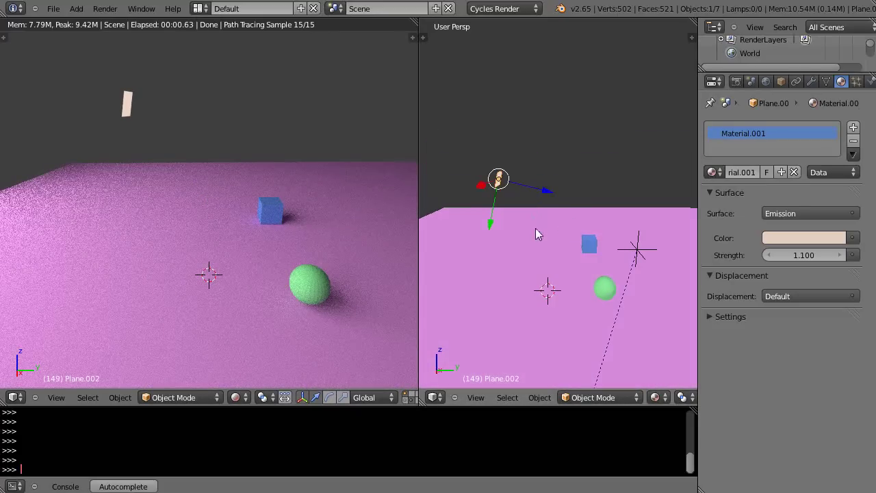
{"action": "left_click", "coordinate": [536, 225]}
{"action": "key", "text": "shift+a"}
{"action": "mouse_move", "coordinate": [527, 212]}
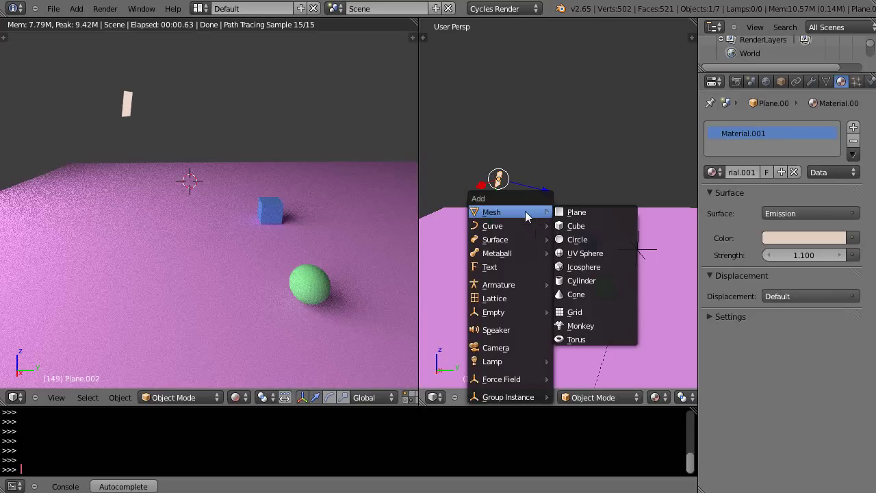
Step: Add a circle at the 3D cursor on the floor and scale it up about 2.36 times
{"action": "left_click", "coordinate": [579, 240]}
{"action": "scroll", "coordinate": [585, 250], "scroll_direction": "up", "scroll_amount": 4}
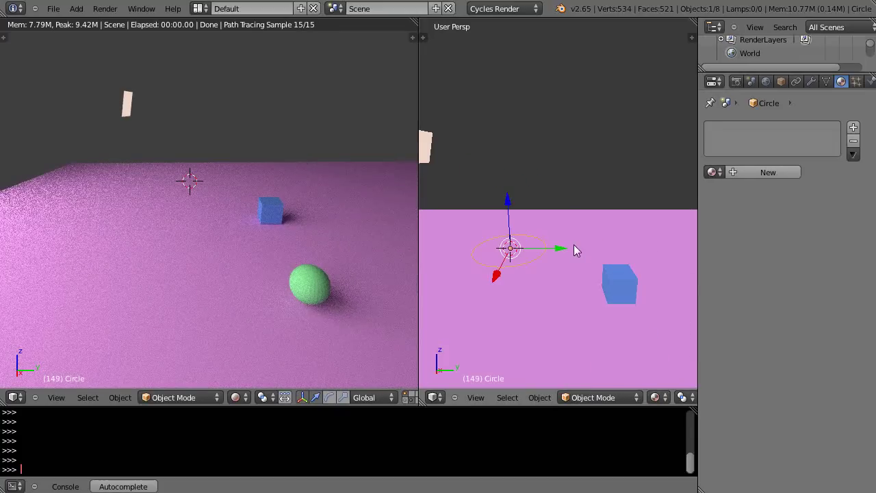
{"action": "middle_click_drag", "start_coordinate": [560, 250], "coordinate": [605, 248], "text": "shift"}
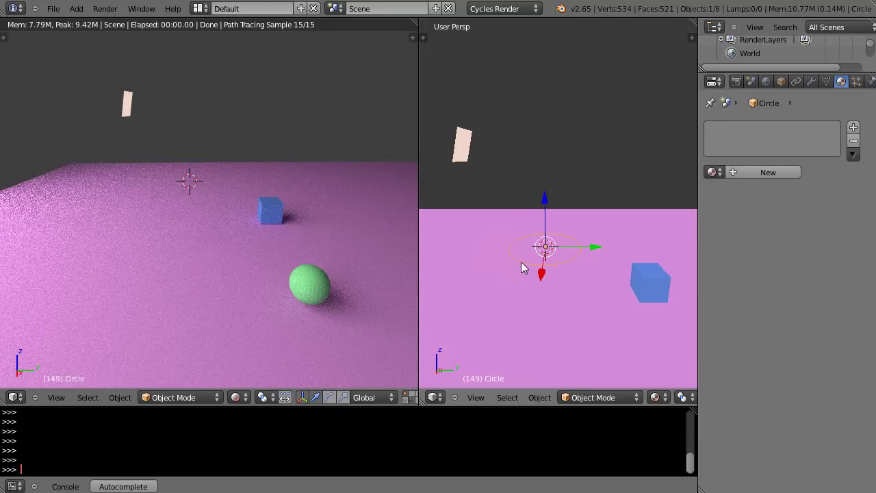
{"action": "key", "text": "s"}
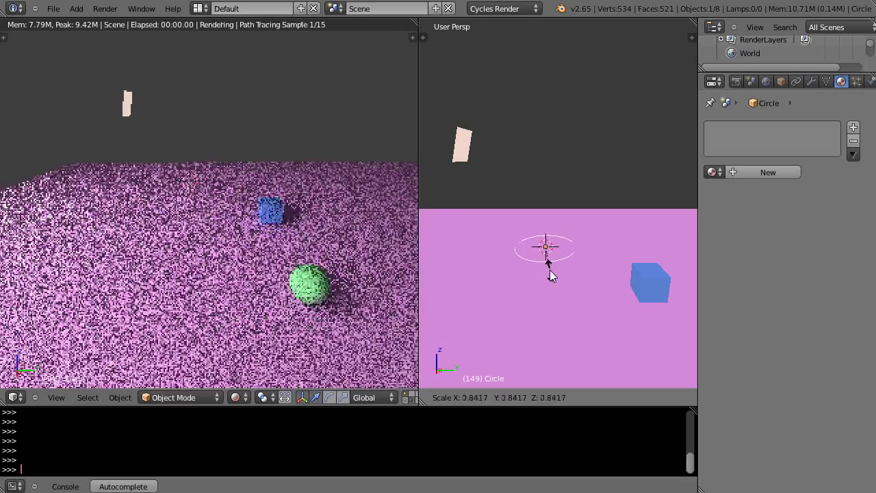
{"action": "right_click", "coordinate": [551, 274]}
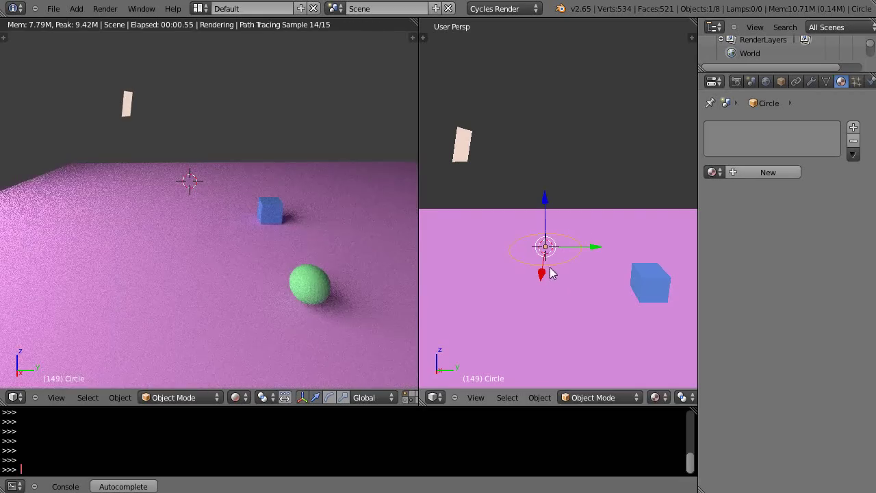
{"action": "key", "text": "s"}
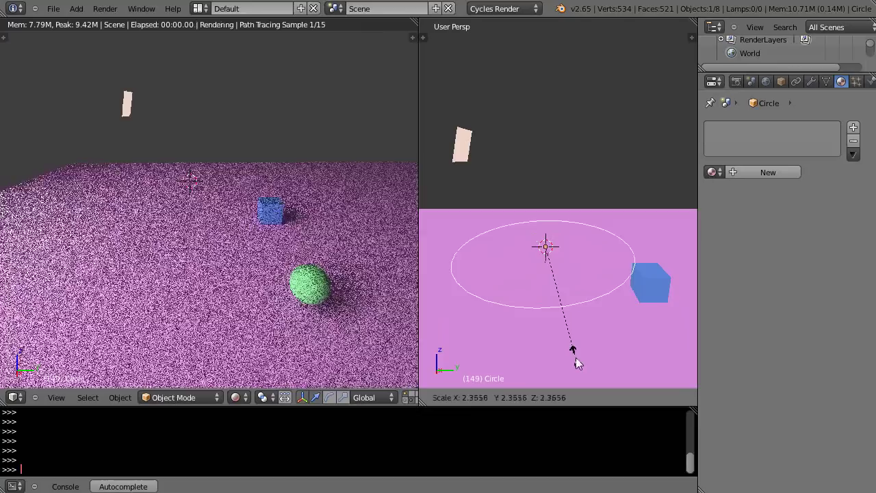
{"action": "left_click", "coordinate": [575, 359]}
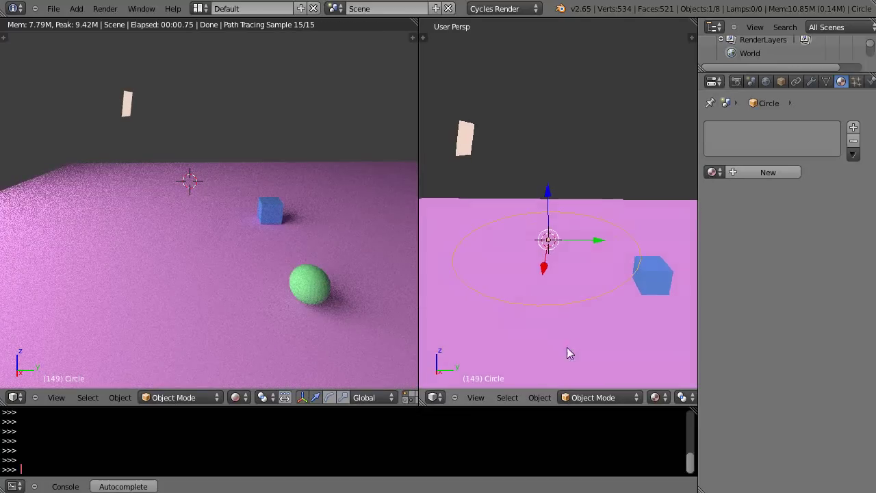
{"action": "middle_click_drag", "start_coordinate": [567, 353], "coordinate": [595, 293]}
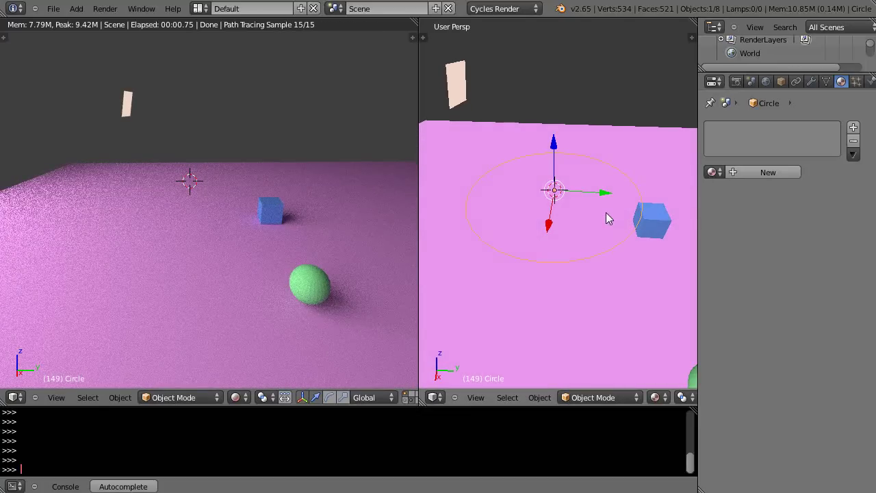
Step: Enter Edit Mode on the circle and switch the viewport to Texture shading
{"action": "key", "text": "Tab"}
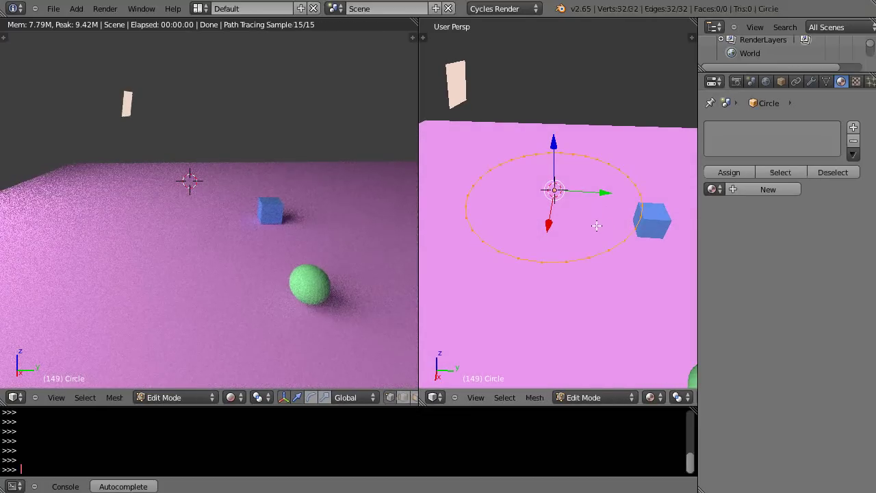
{"action": "middle_click_drag", "start_coordinate": [605, 212], "coordinate": [597, 225]}
{"action": "left_click", "coordinate": [536, 397]}
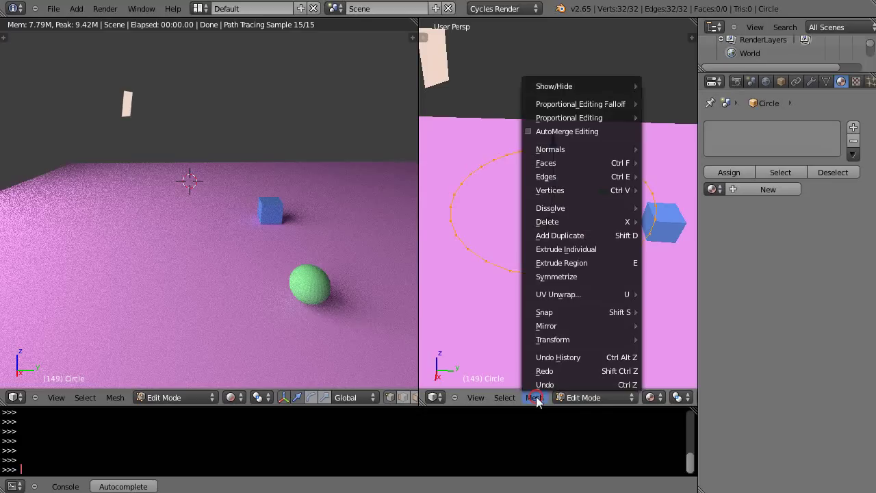
{"action": "left_click", "coordinate": [649, 397]}
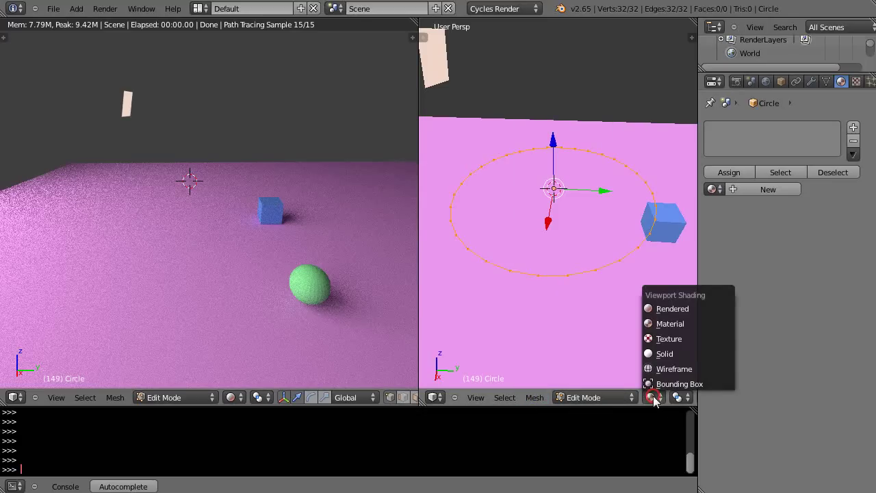
{"action": "left_click", "coordinate": [658, 339]}
{"action": "scroll", "coordinate": [603, 270], "scroll_direction": "up", "scroll_amount": 1}
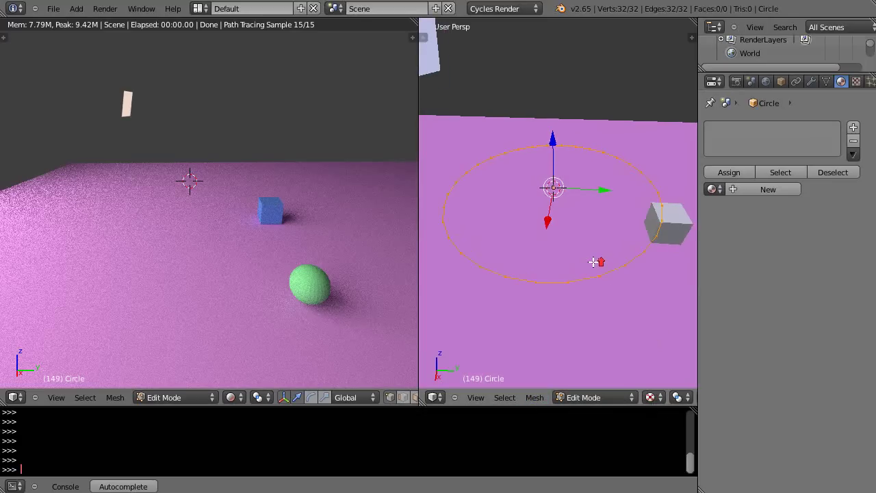
Step: Box-select the circle's 20 right-hand vertices and delete them, leaving a 12-vertex arc
{"action": "right_click", "coordinate": [571, 282]}
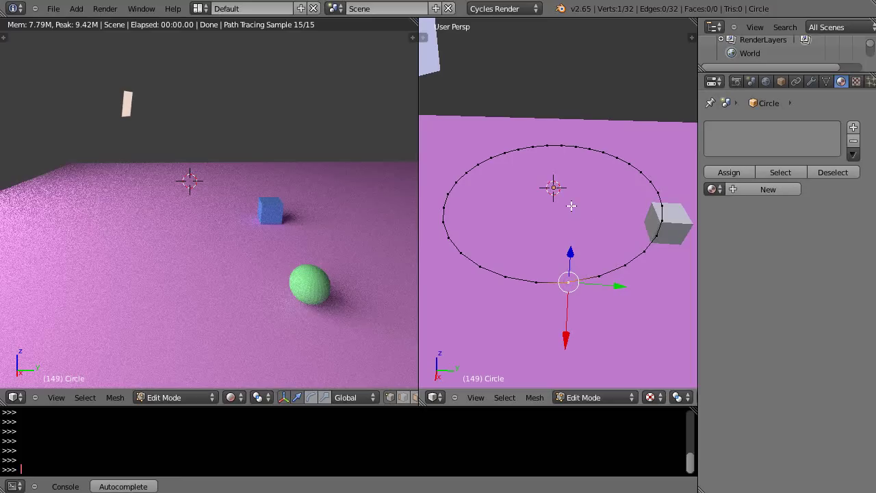
{"action": "key", "text": "b"}
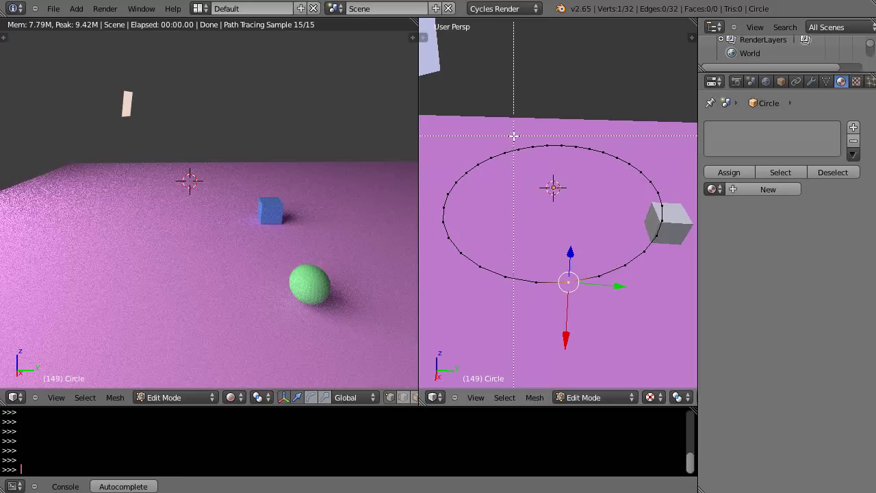
{"action": "left_click_drag", "start_coordinate": [513, 135], "coordinate": [688, 322]}
{"action": "key", "text": "x"}
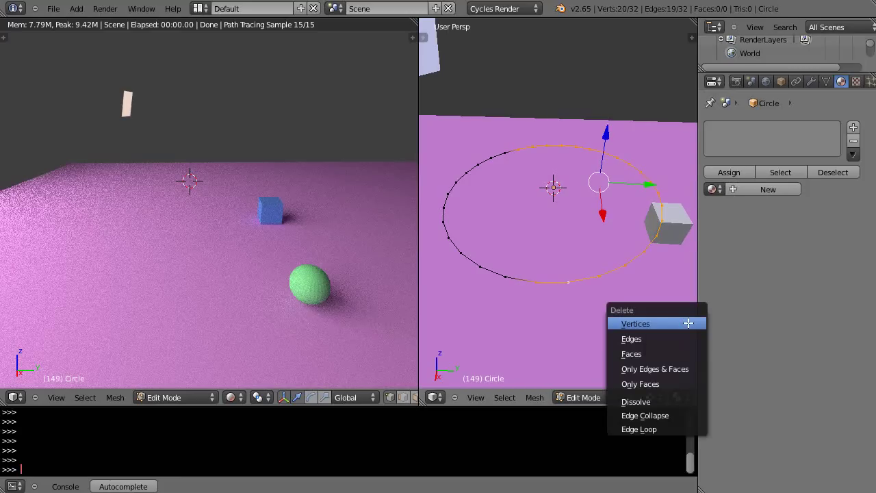
{"action": "left_click", "coordinate": [688, 322]}
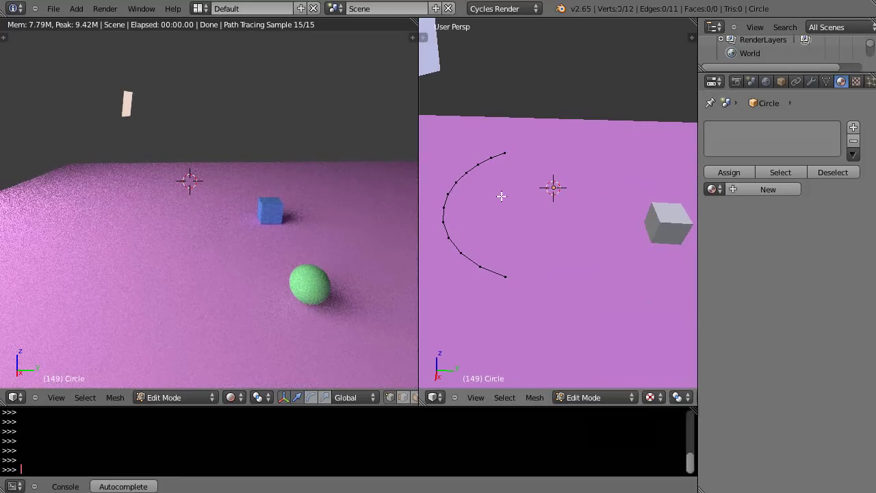
Step: Select all arc vertices, scale them almost to zero along Y, and return to Object Mode
{"action": "key", "text": "a"}
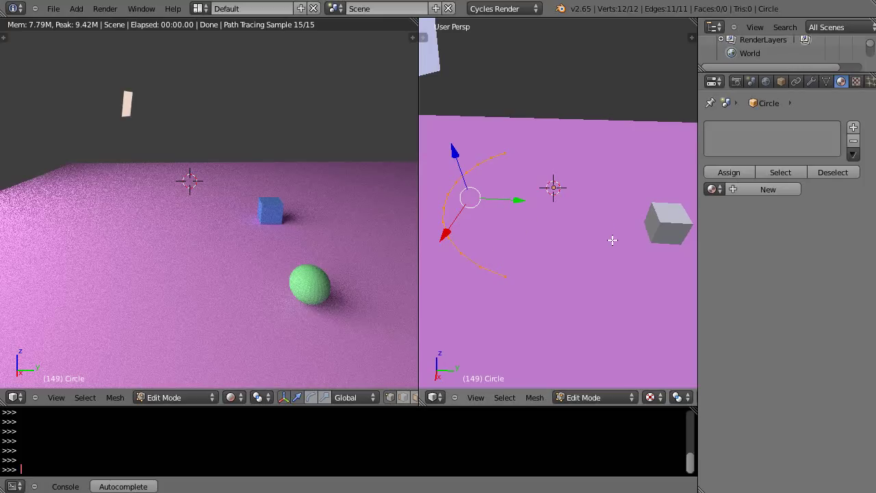
{"action": "key", "text": "s"}
{"action": "key", "text": "y"}
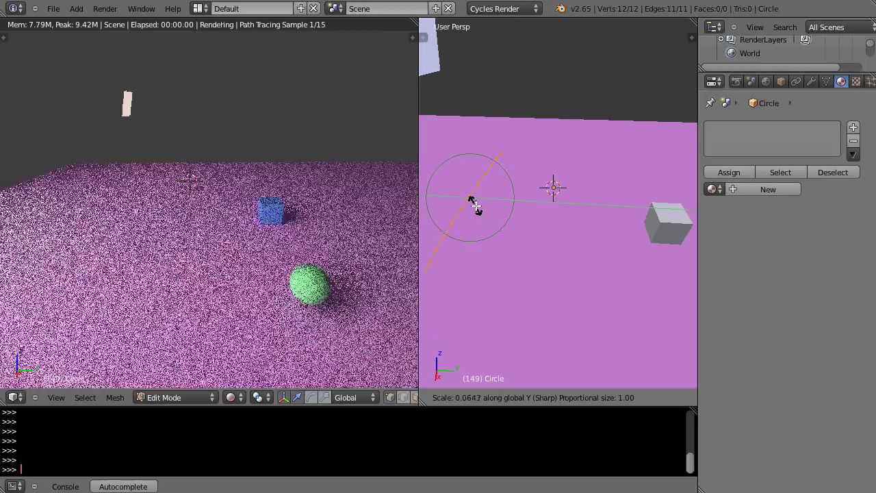
{"action": "left_click", "coordinate": [487, 206]}
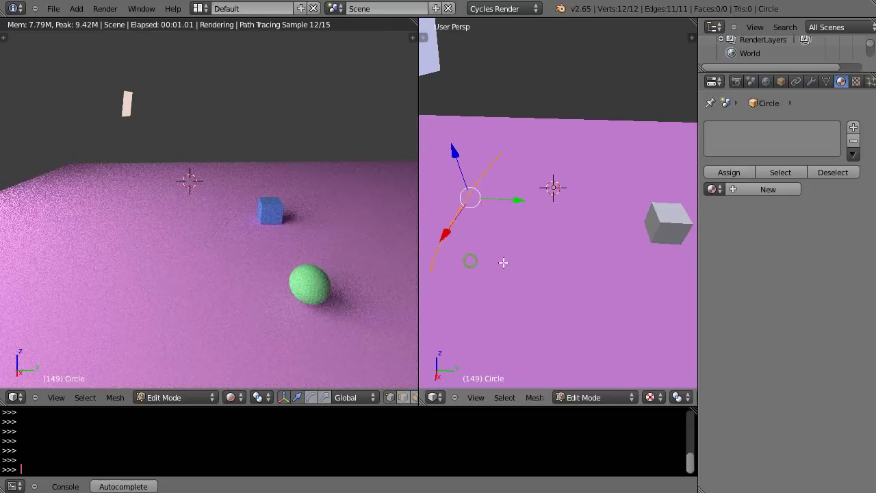
{"action": "middle_click_drag", "start_coordinate": [505, 260], "coordinate": [479, 262]}
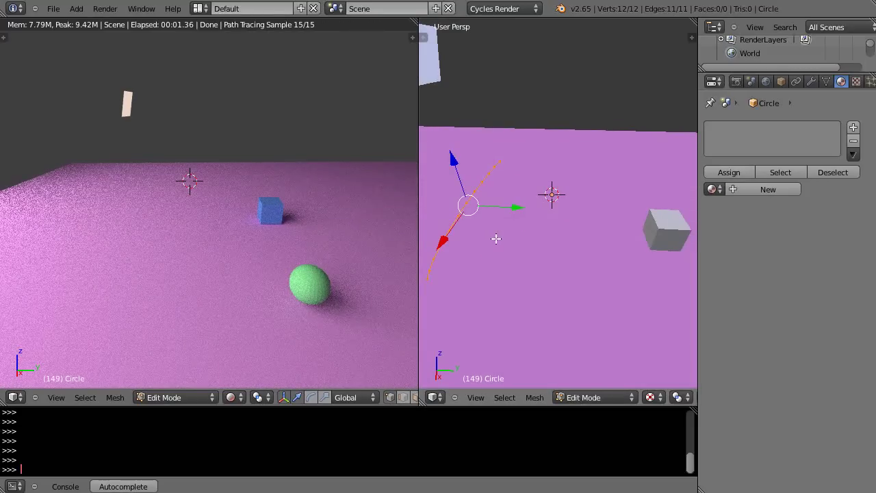
{"action": "key", "text": "Tab"}
Step: Stretch the flattened circle further by scaling it along the X axis
{"action": "key", "text": "KP_4"}
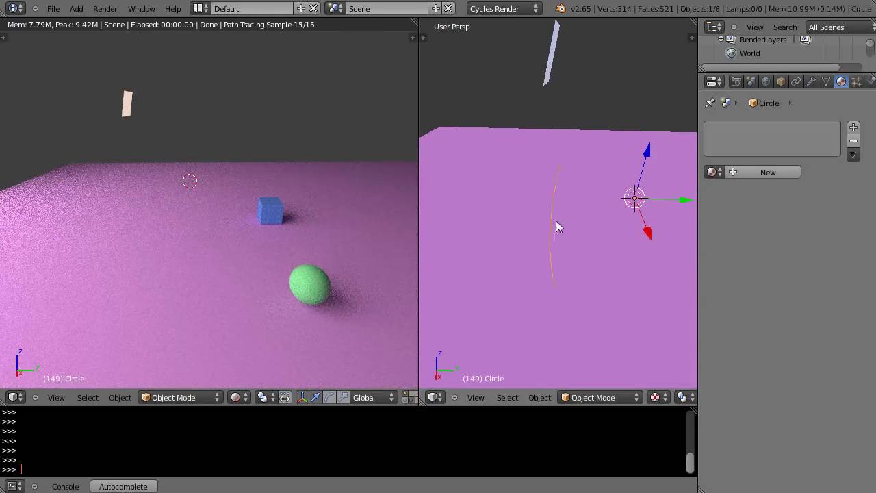
{"action": "middle_click_drag", "start_coordinate": [556, 220], "coordinate": [429, 188]}
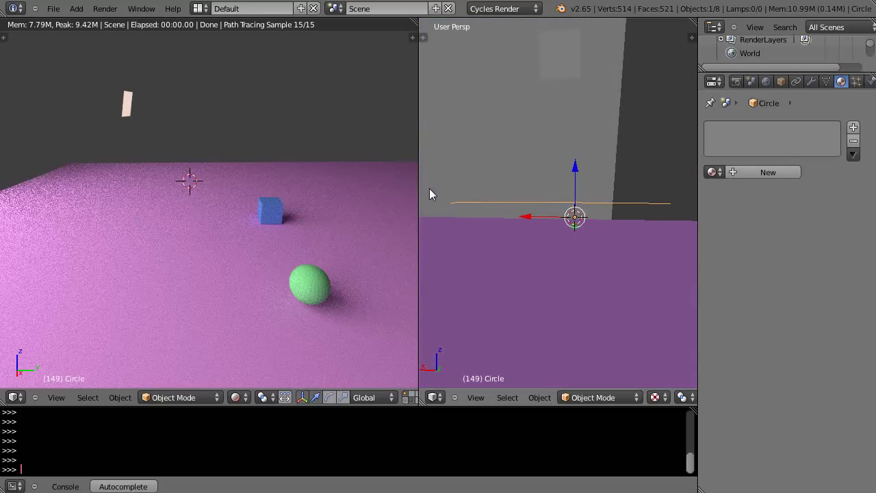
{"action": "middle_click_drag", "start_coordinate": [557, 231], "coordinate": [547, 185]}
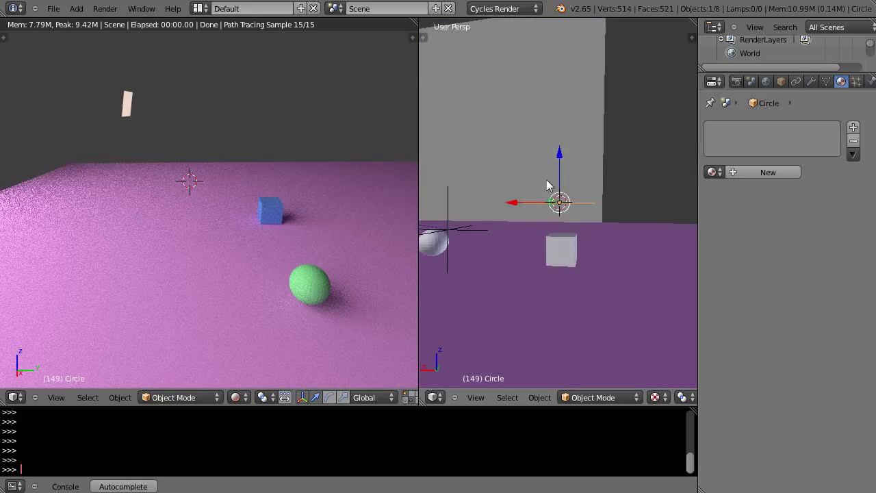
{"action": "left_click_drag", "start_coordinate": [559, 167], "coordinate": [558, 121]}
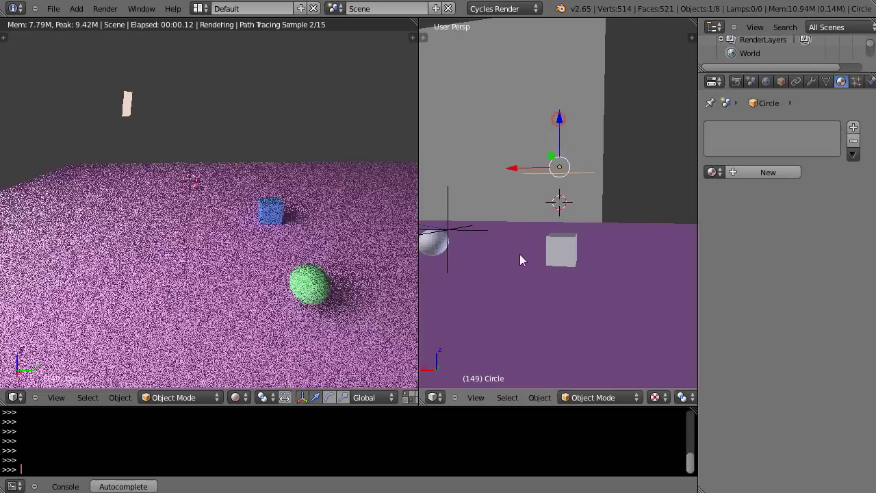
{"action": "middle_click_drag", "start_coordinate": [520, 254], "coordinate": [609, 319]}
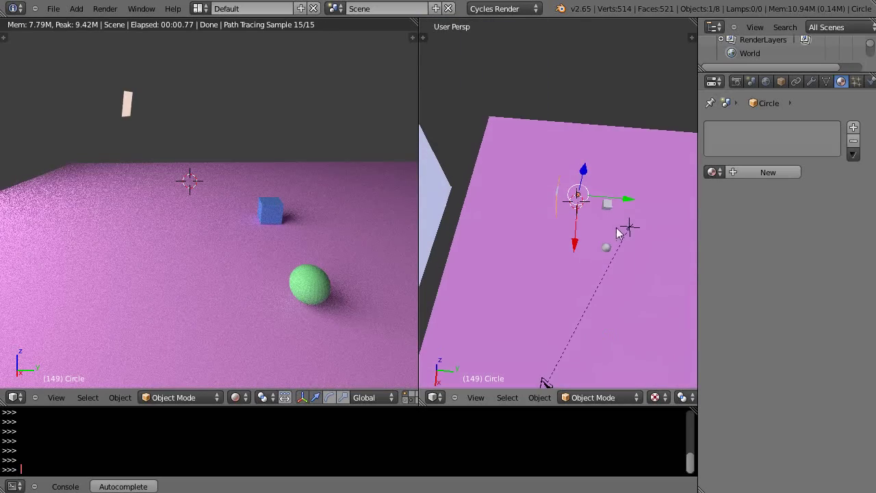
{"action": "key", "text": "s"}
{"action": "key", "text": "x"}
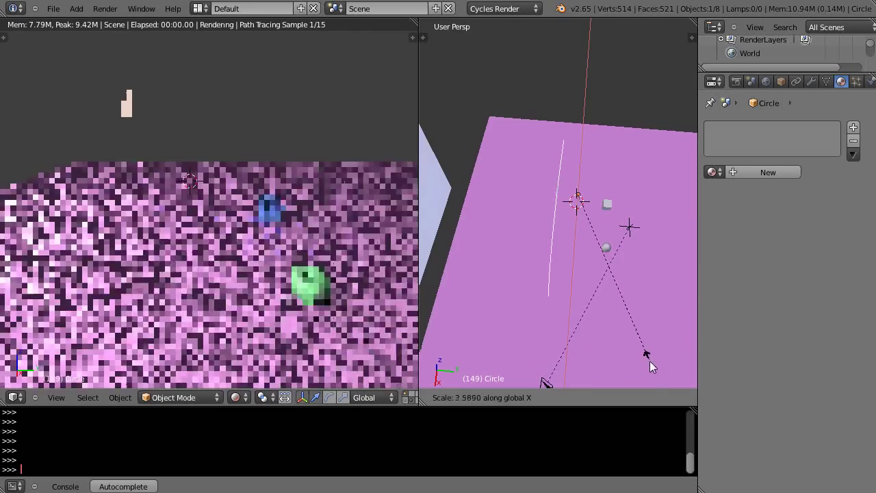
{"action": "left_click", "coordinate": [649, 361]}
Step: Move the circle sideways along Y nearer the light plane, then toggle Edit Mode in and out
{"action": "mouse_move", "coordinate": [594, 327]}
{"action": "middle_mouse_down"}
{"action": "mouse_move", "coordinate": [602, 323]}
{"action": "mouse_move", "coordinate": [594, 324]}
{"action": "middle_mouse_up"}
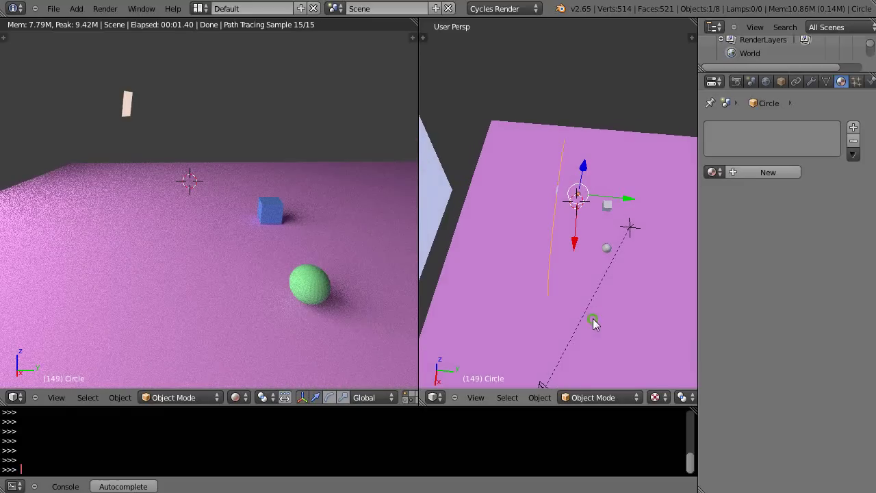
{"action": "middle_click_drag", "start_coordinate": [602, 294], "coordinate": [579, 192]}
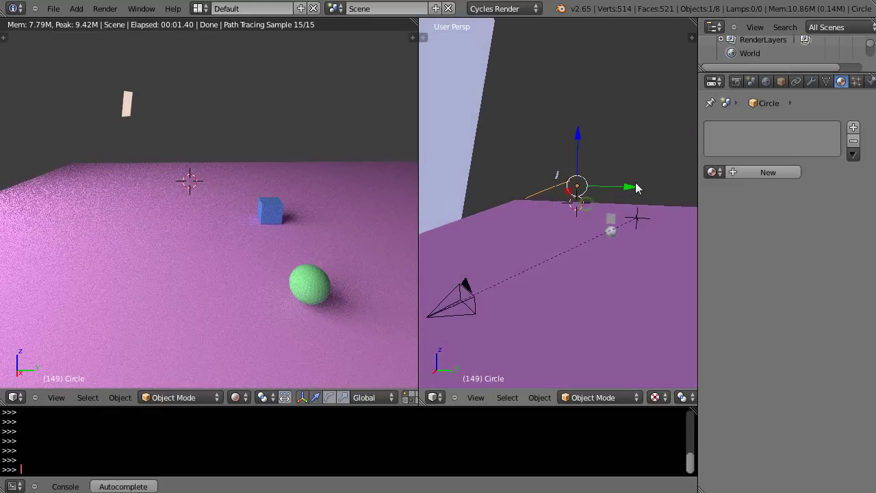
{"action": "left_click_drag", "start_coordinate": [630, 189], "coordinate": [593, 189]}
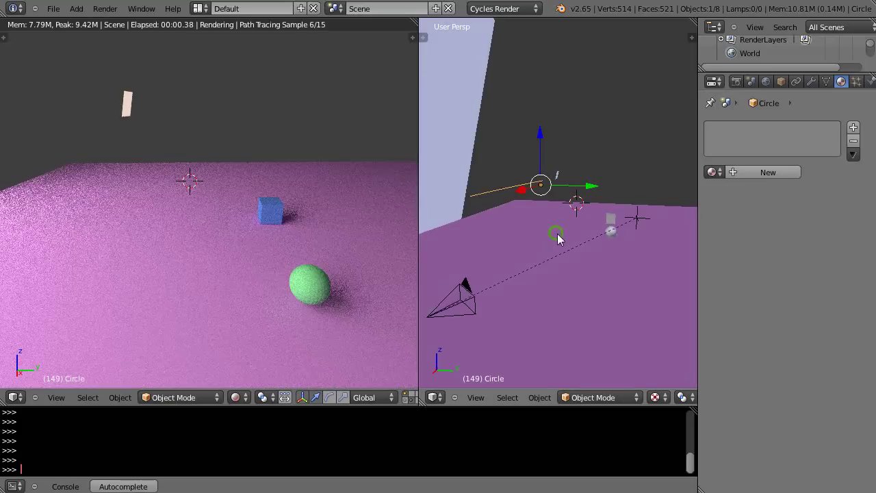
{"action": "mouse_move", "coordinate": [555, 235]}
{"action": "middle_mouse_down"}
{"action": "mouse_move", "coordinate": [593, 245]}
{"action": "mouse_move", "coordinate": [553, 220]}
{"action": "middle_mouse_up"}
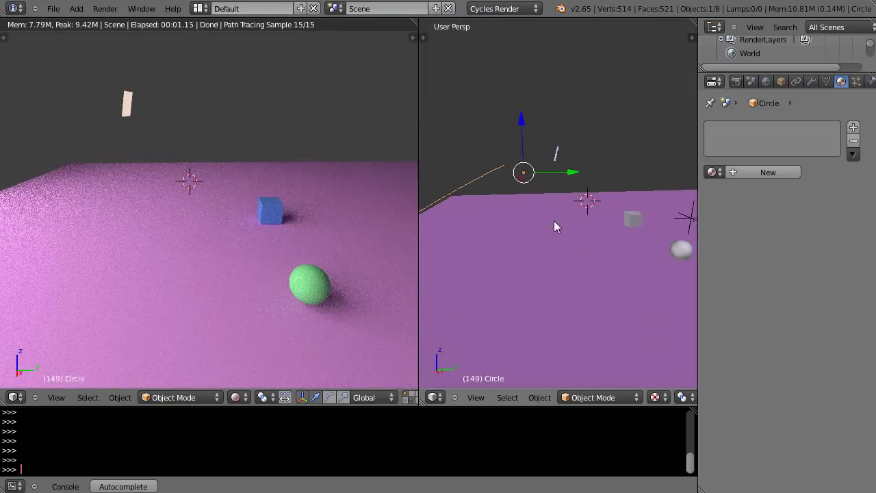
{"action": "key", "text": "Tab"}
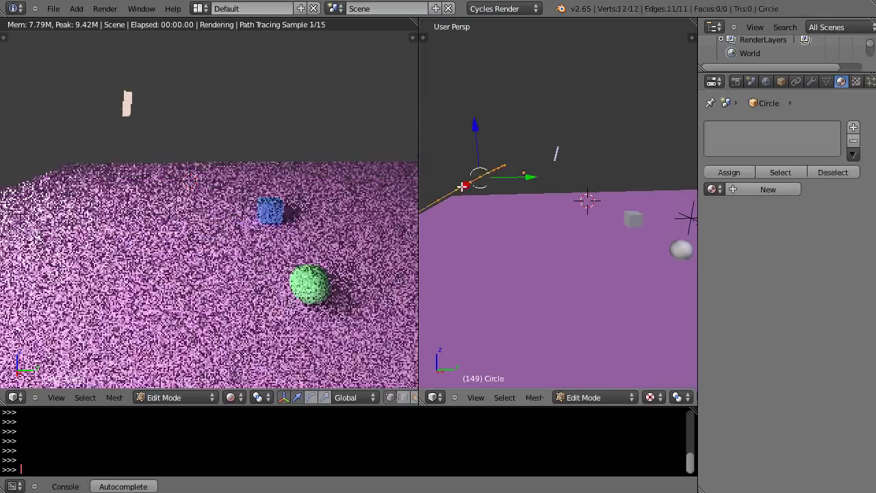
{"action": "middle_click_drag", "start_coordinate": [470, 190], "coordinate": [513, 264]}
{"action": "key", "text": "Tab"}
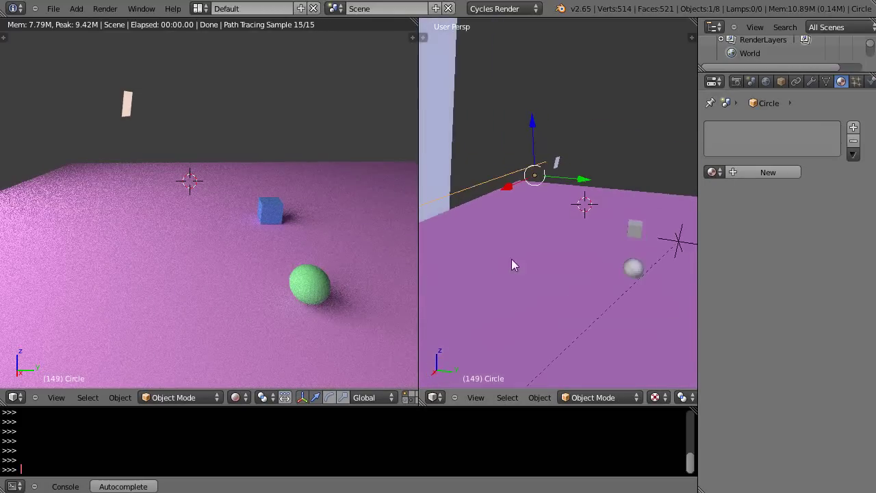
Step: Select the small light plane and move it along the X axis
{"action": "right_click", "coordinate": [557, 163]}
{"action": "left_click_drag", "start_coordinate": [537, 170], "coordinate": [567, 158]}
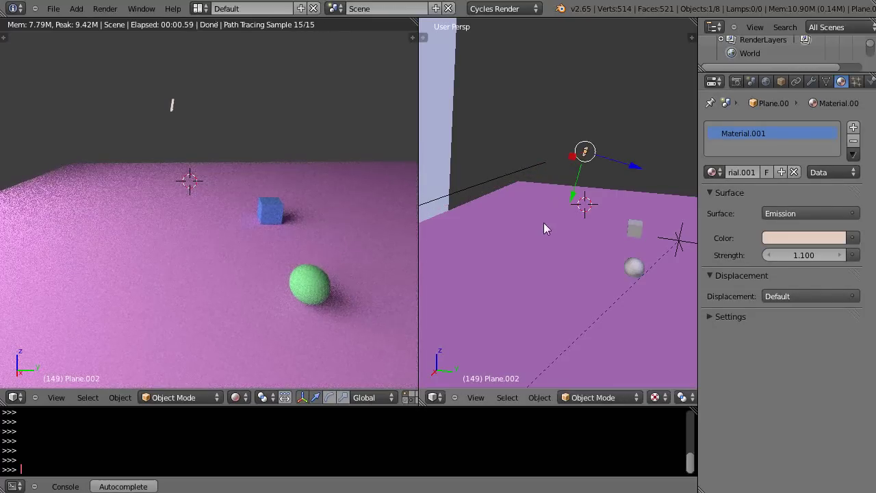
{"action": "middle_click_drag", "start_coordinate": [544, 224], "coordinate": [539, 161]}
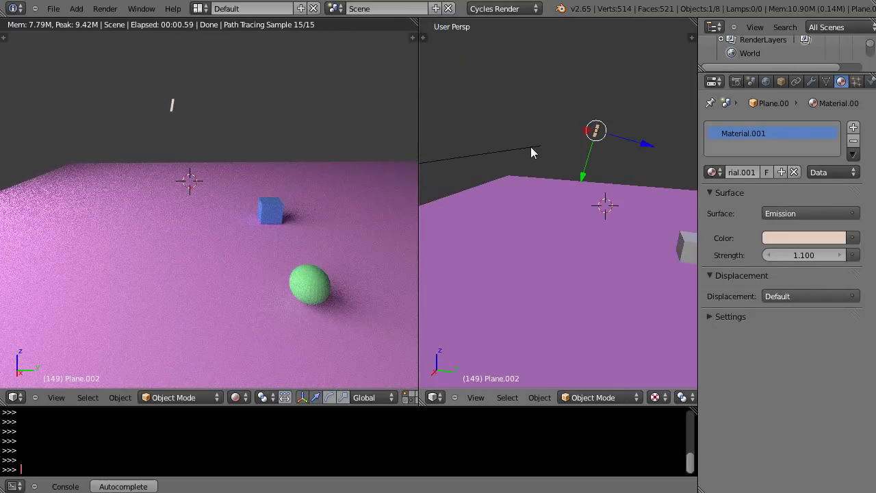
Step: Parent the light plane to the Circle with Ctrl+P > Object, then select only the Circle
{"action": "right_click", "coordinate": [531, 148], "text": "shift"}
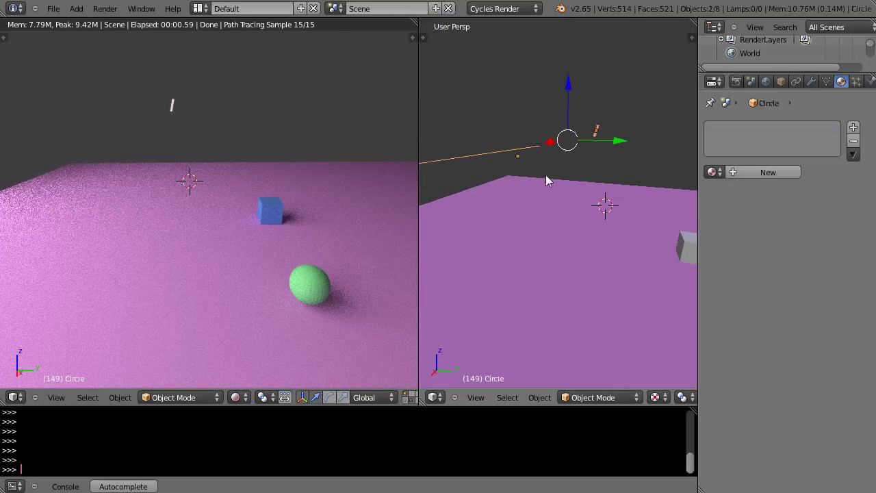
{"action": "middle_click_drag", "start_coordinate": [546, 174], "coordinate": [588, 212]}
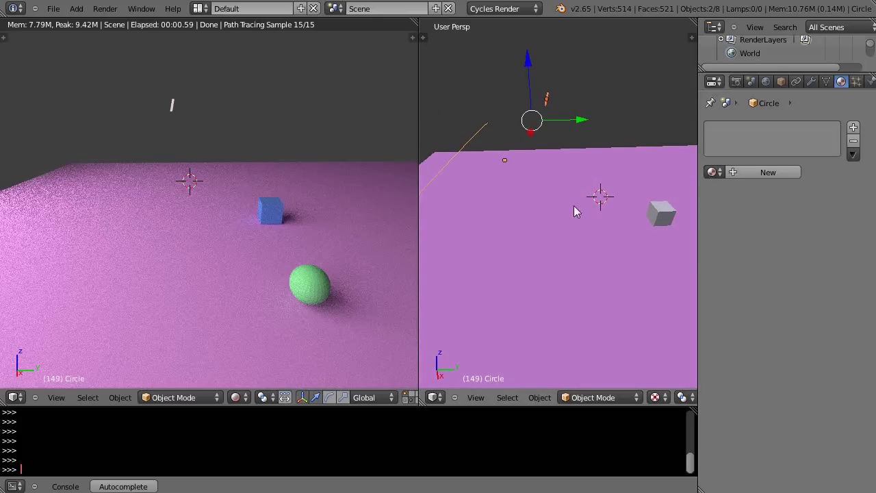
{"action": "key", "text": "ctrl+p"}
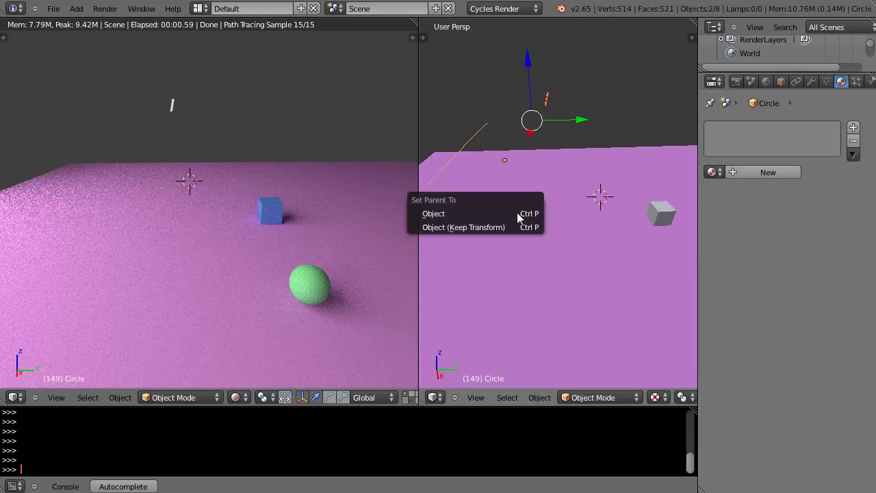
{"action": "left_click", "coordinate": [446, 214]}
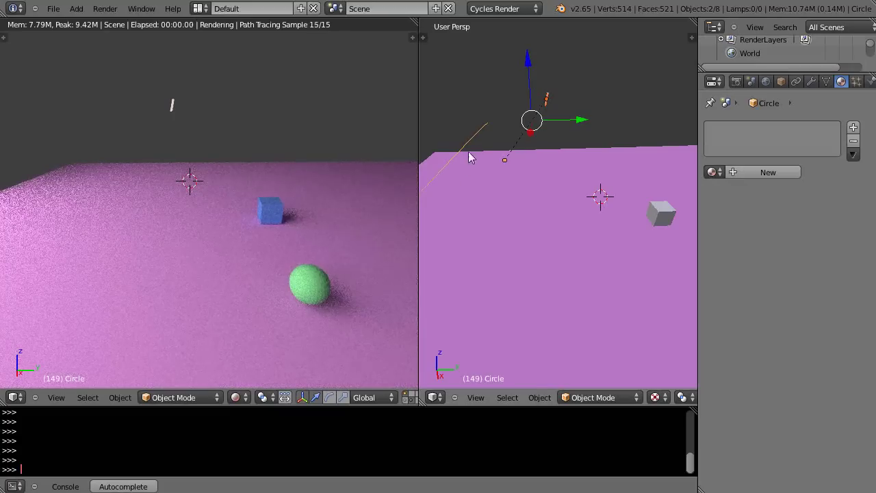
{"action": "right_click", "coordinate": [471, 142]}
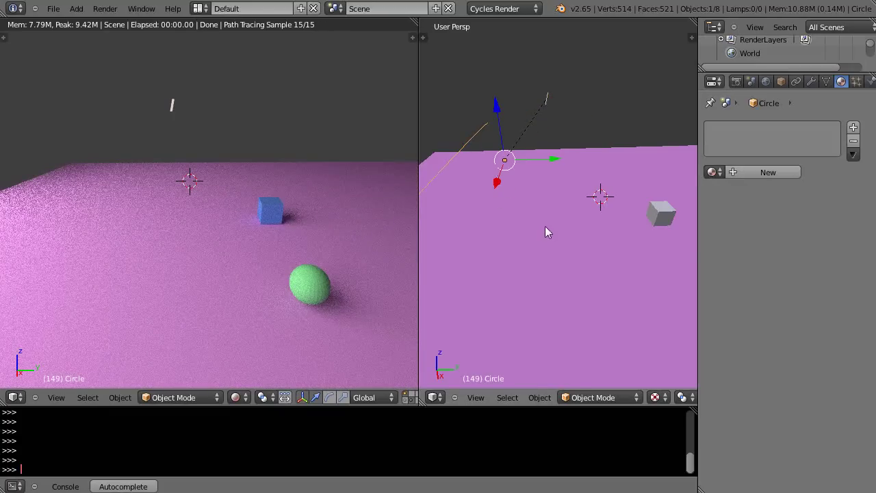
Step: Set the Circle's Duplication to Verts, repeating the light plane at each vertex
{"action": "middle_click_drag", "start_coordinate": [544, 228], "coordinate": [598, 295]}
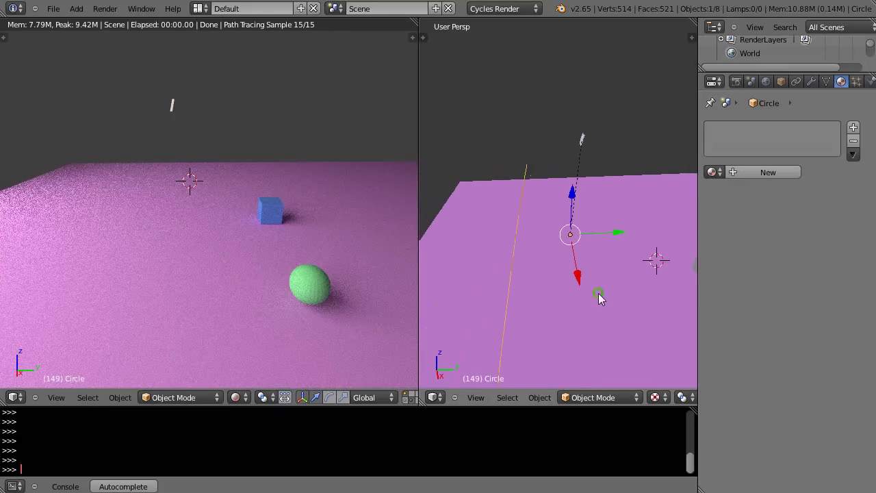
{"action": "left_click", "coordinate": [780, 82]}
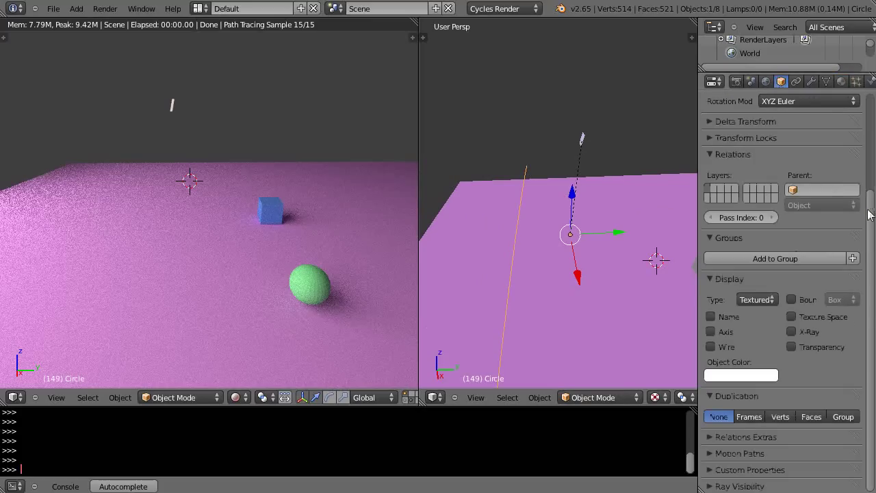
{"action": "left_click", "coordinate": [785, 417]}
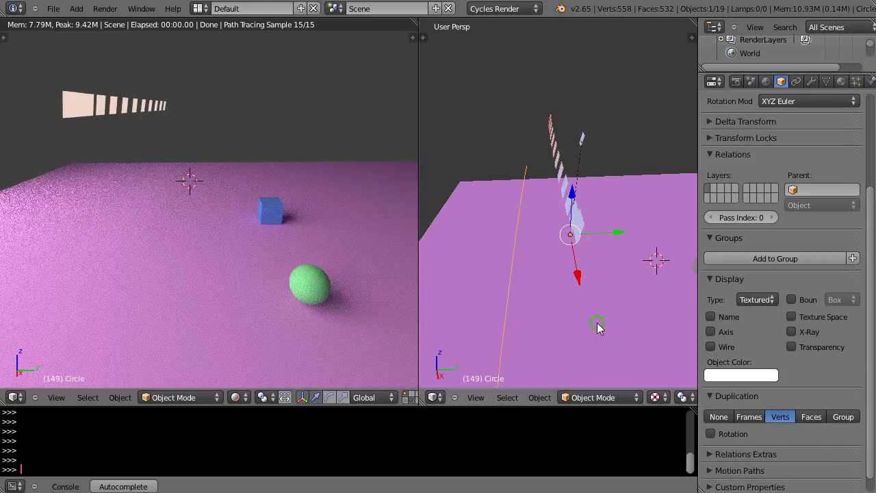
{"action": "middle_click_drag", "start_coordinate": [597, 322], "coordinate": [492, 277]}
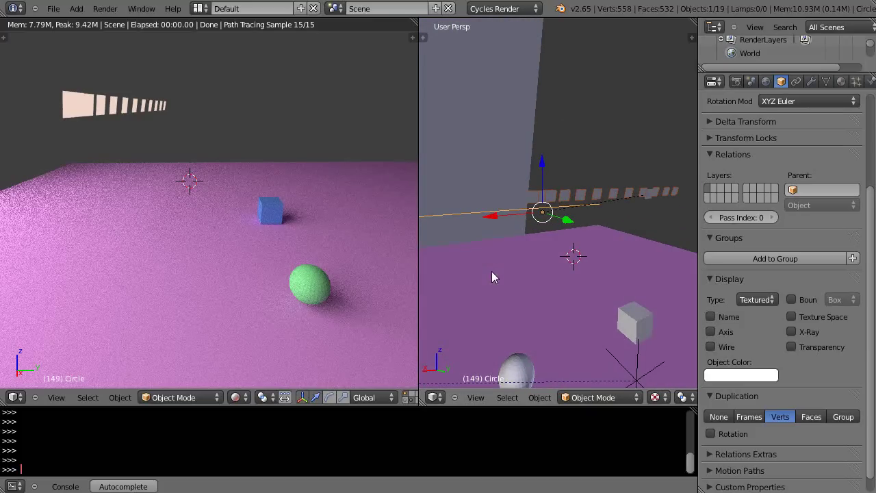
Step: Move the original light plane Plane.002 along its local axis toward the floor's far edge
{"action": "right_click", "coordinate": [649, 195]}
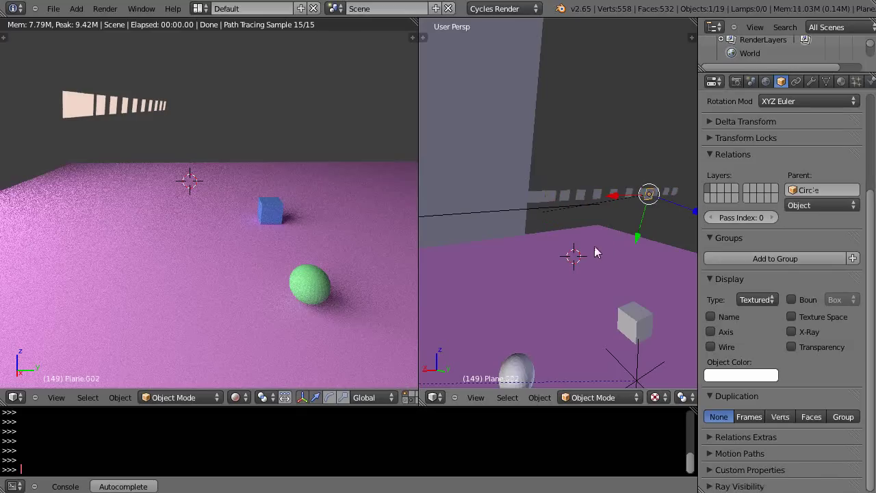
{"action": "middle_click_drag", "start_coordinate": [595, 247], "coordinate": [669, 271]}
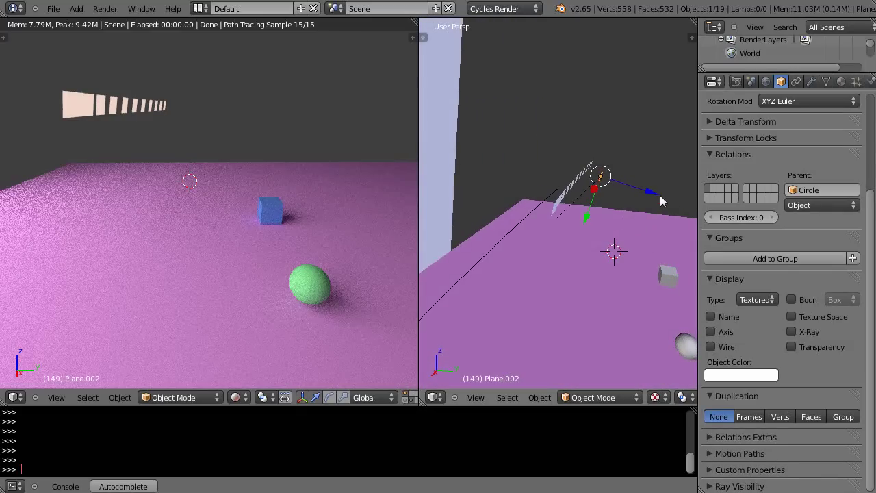
{"action": "key", "text": "g"}
{"action": "key", "text": "z"}
{"action": "key", "text": "z"}
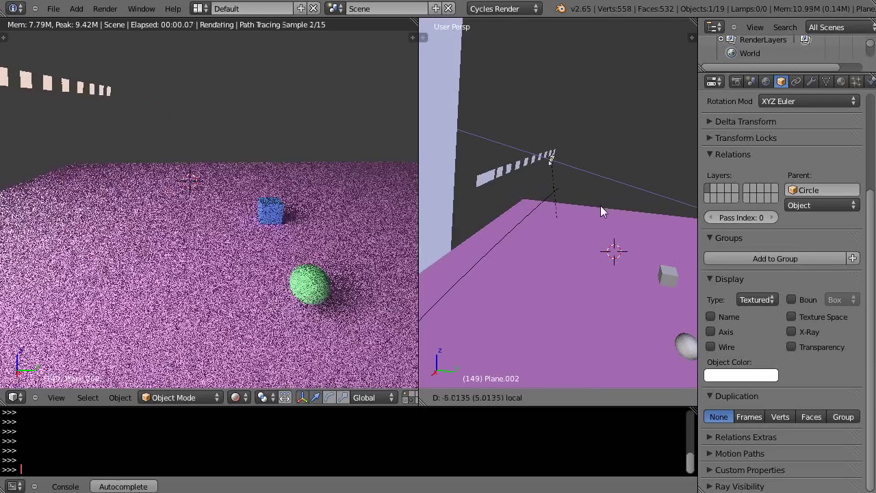
{"action": "left_click", "coordinate": [605, 208]}
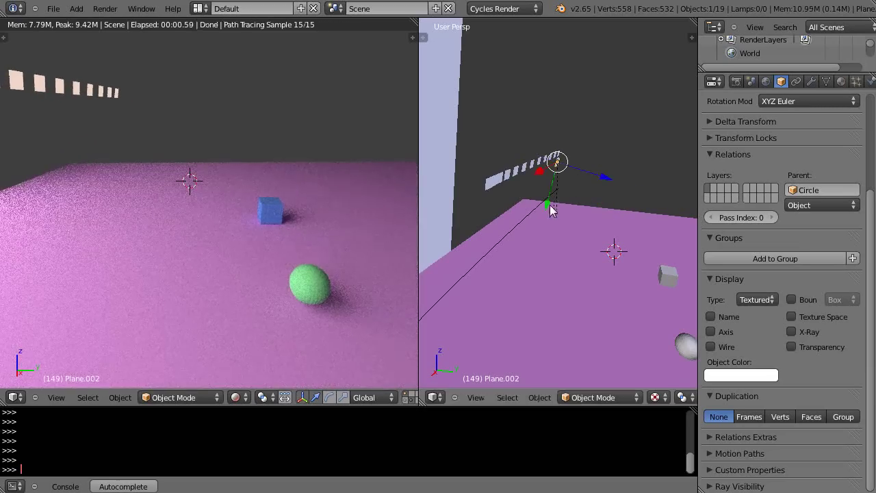
{"action": "left_click_drag", "start_coordinate": [550, 204], "coordinate": [542, 258]}
{"action": "middle_click_drag", "start_coordinate": [542, 257], "coordinate": [641, 287]}
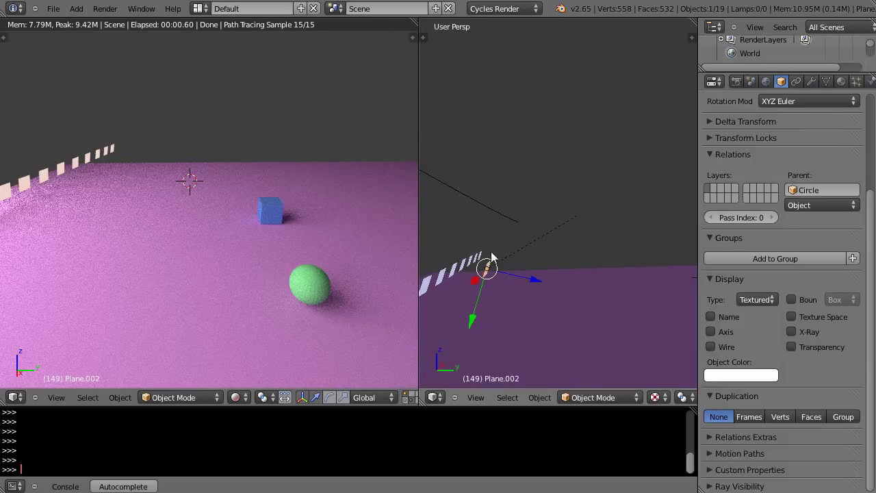
Step: Reselect the Circle, checking the light plane selection along the way
{"action": "middle_click_drag", "start_coordinate": [512, 250], "coordinate": [555, 264]}
{"action": "right_click", "coordinate": [533, 203]}
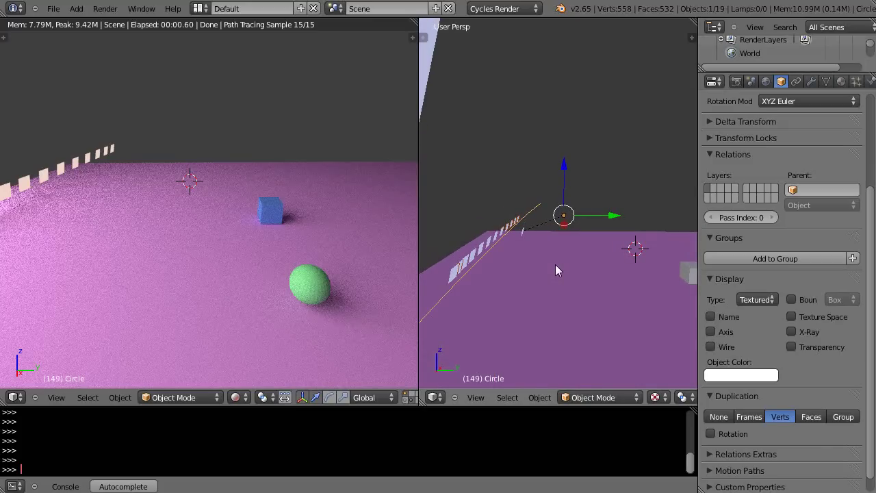
{"action": "right_click", "coordinate": [524, 232]}
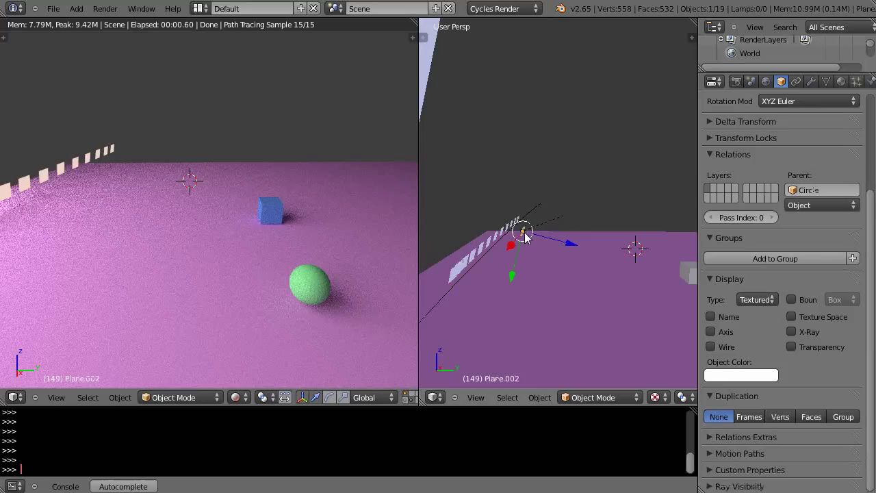
{"action": "right_click", "coordinate": [533, 216]}
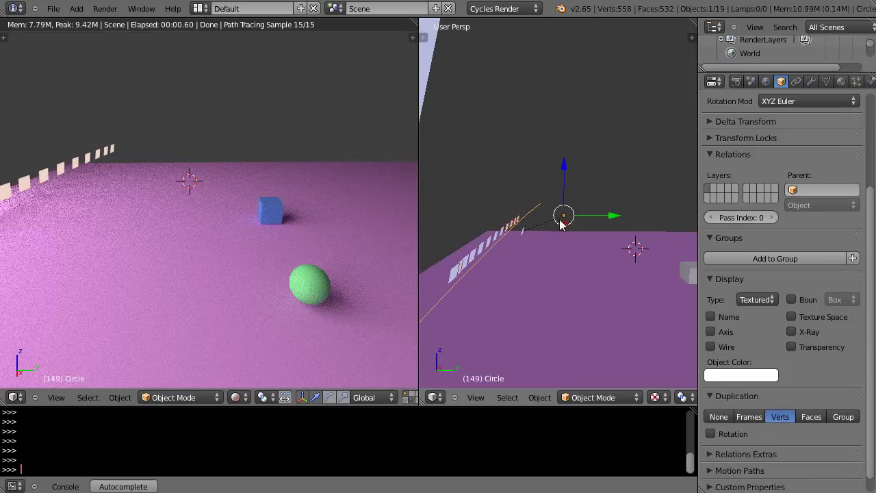
Step: Set the Circle's origin to its geometry and orbit to inspect the shifted light row
{"action": "left_click", "coordinate": [539, 397]}
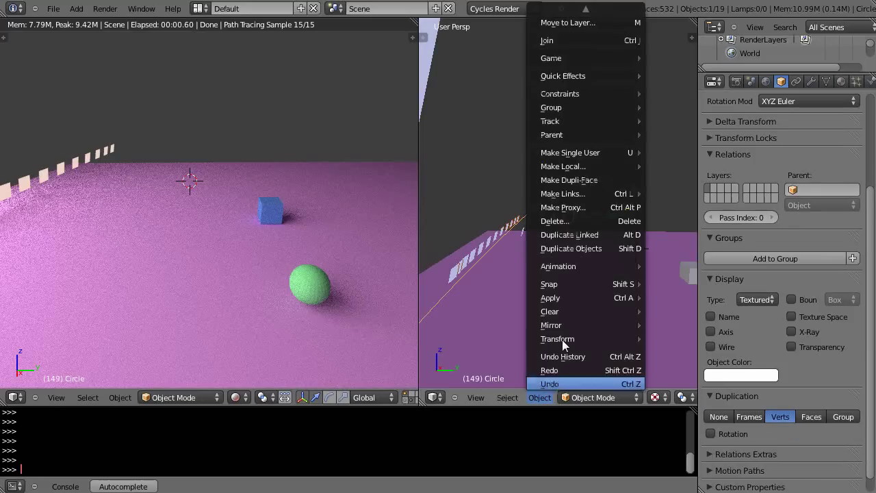
{"action": "mouse_move", "coordinate": [561, 337]}
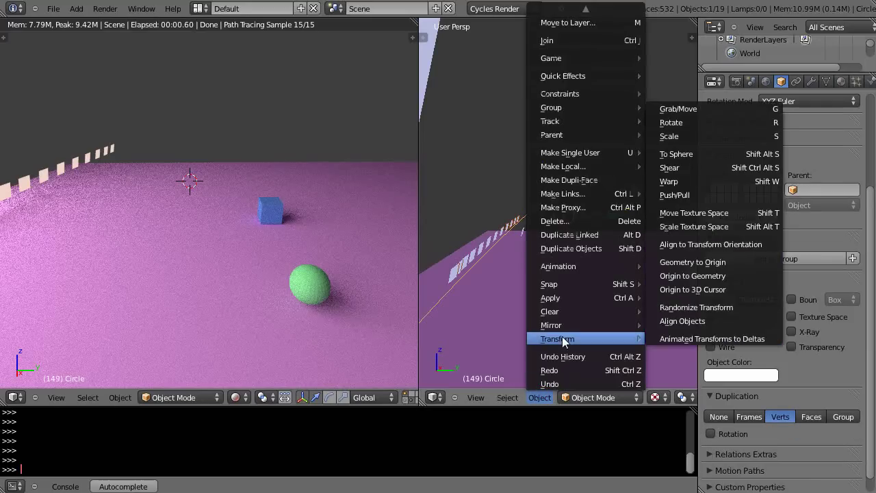
{"action": "left_click", "coordinate": [690, 277]}
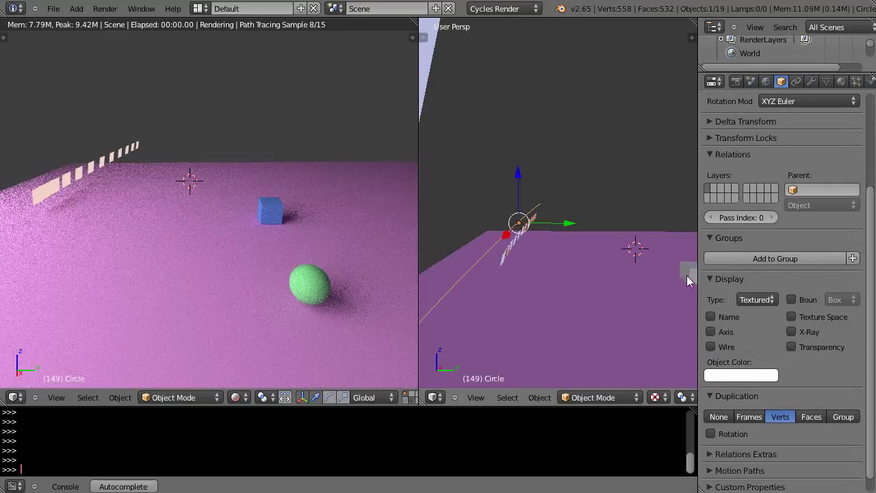
{"action": "middle_click_drag", "start_coordinate": [687, 275], "coordinate": [517, 261]}
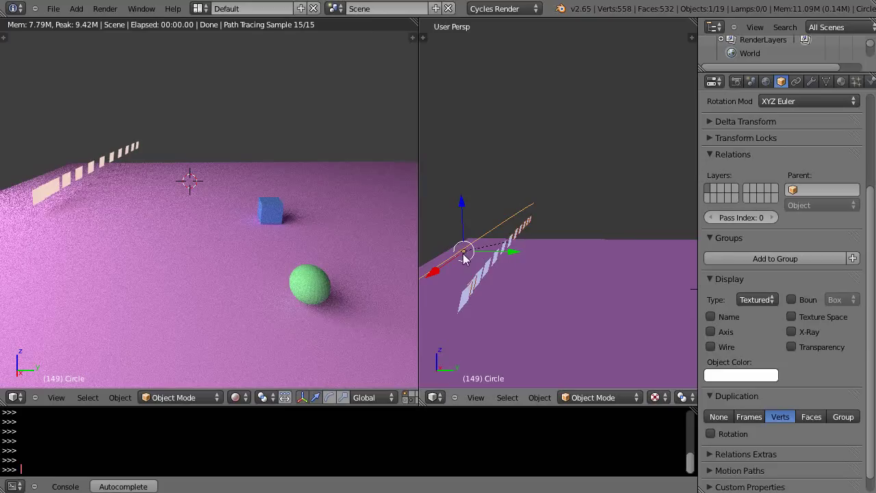
{"action": "middle_click_drag", "start_coordinate": [470, 269], "coordinate": [440, 312]}
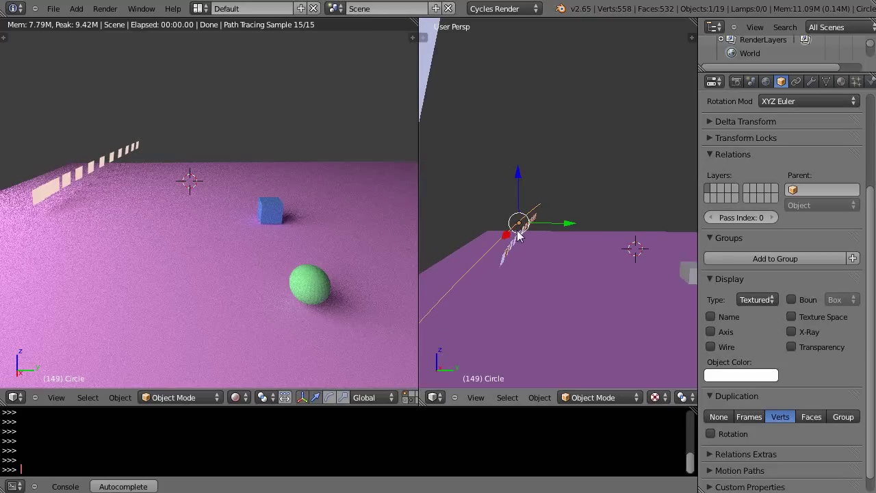
{"action": "middle_click_drag", "start_coordinate": [567, 277], "coordinate": [556, 233]}
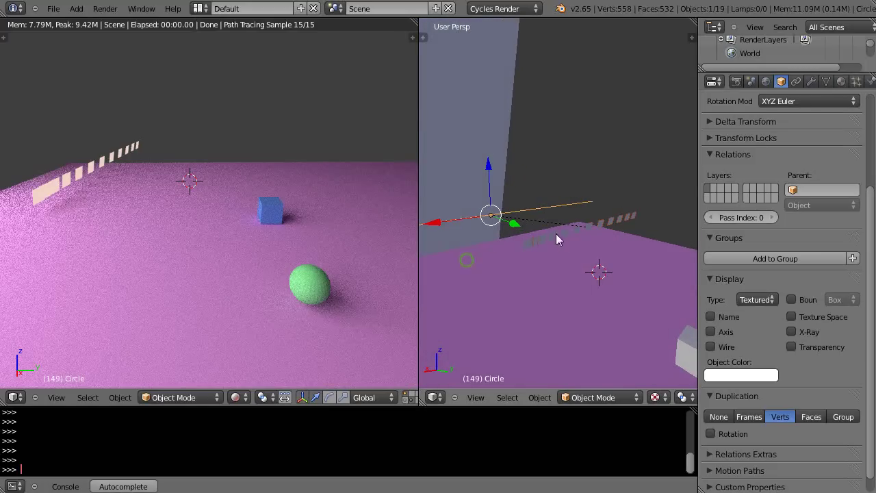
Step: Move Plane.002 along its local X and then local Y axis to raise the light row
{"action": "right_click", "coordinate": [593, 236]}
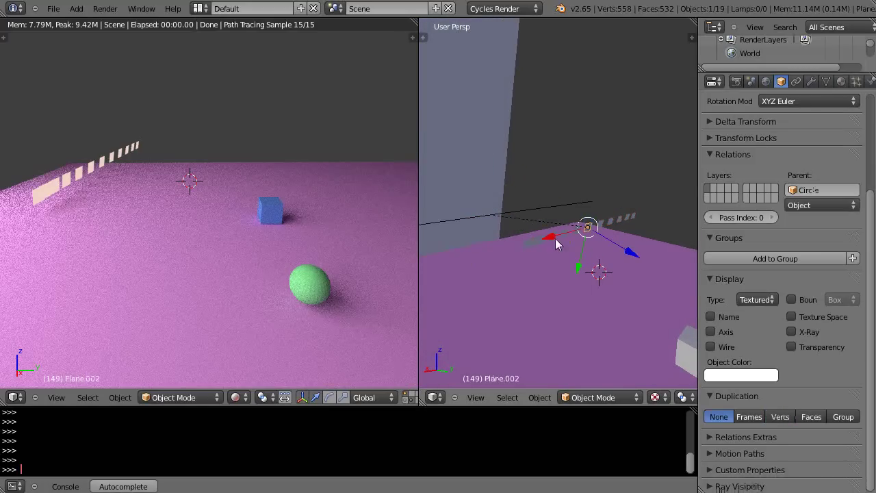
{"action": "key", "text": "g"}
{"action": "key", "text": "x"}
{"action": "key", "text": "x"}
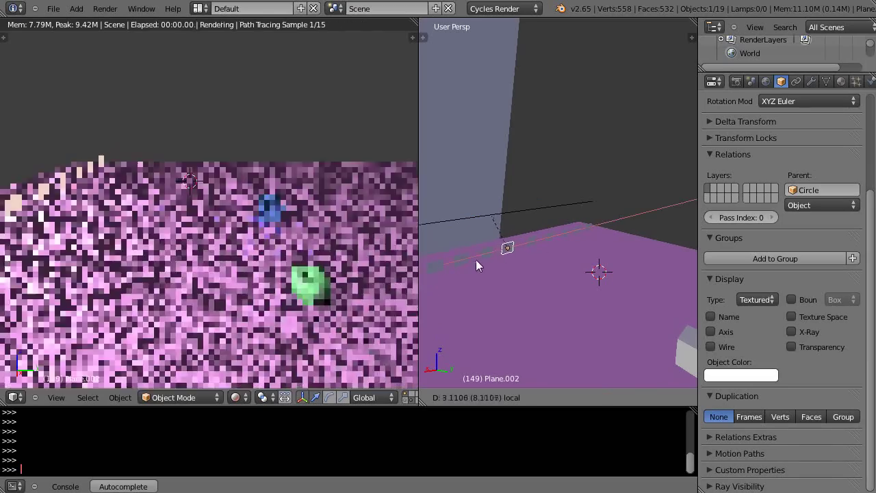
{"action": "left_click", "coordinate": [487, 258]}
{"action": "mouse_move", "coordinate": [487, 259]}
{"action": "middle_mouse_down"}
{"action": "mouse_move", "coordinate": [503, 275]}
{"action": "mouse_move", "coordinate": [465, 275]}
{"action": "mouse_move", "coordinate": [463, 251]}
{"action": "mouse_move", "coordinate": [482, 249]}
{"action": "middle_mouse_up"}
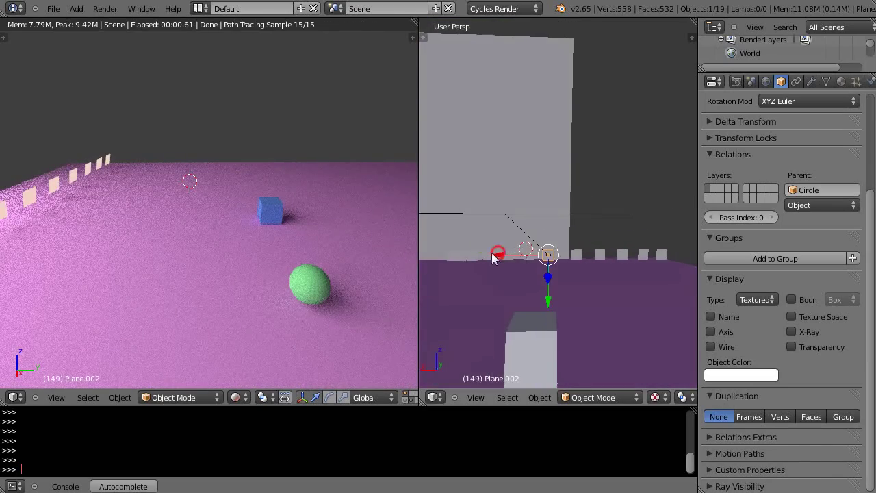
{"action": "key", "text": "g"}
{"action": "key", "text": "x"}
{"action": "key", "text": "x"}
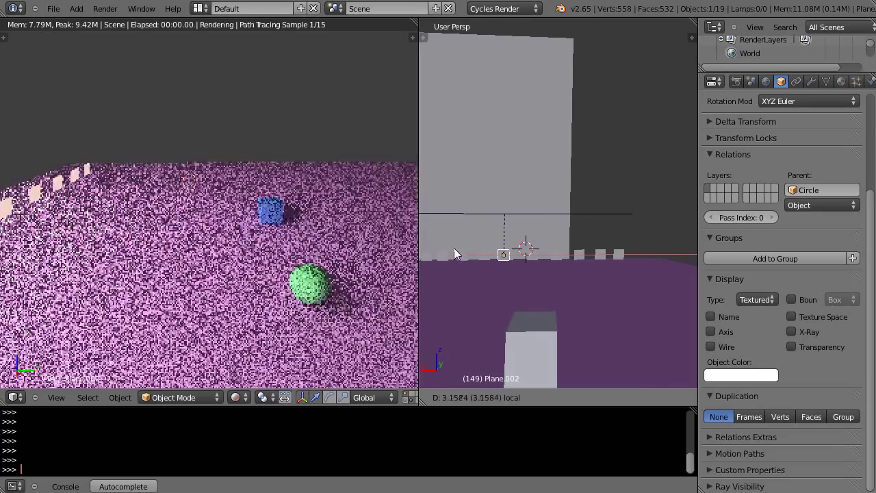
{"action": "key", "text": "y"}
{"action": "key", "text": "y"}
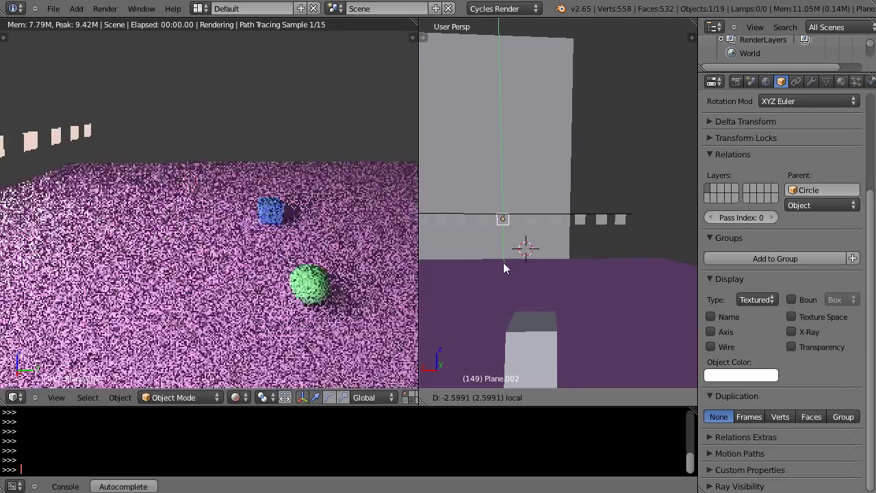
{"action": "left_click", "coordinate": [501, 260]}
Step: Nudge the plane along local Z and widen the rendered preview to check the lights
{"action": "middle_click_drag", "start_coordinate": [502, 274], "coordinate": [674, 299]}
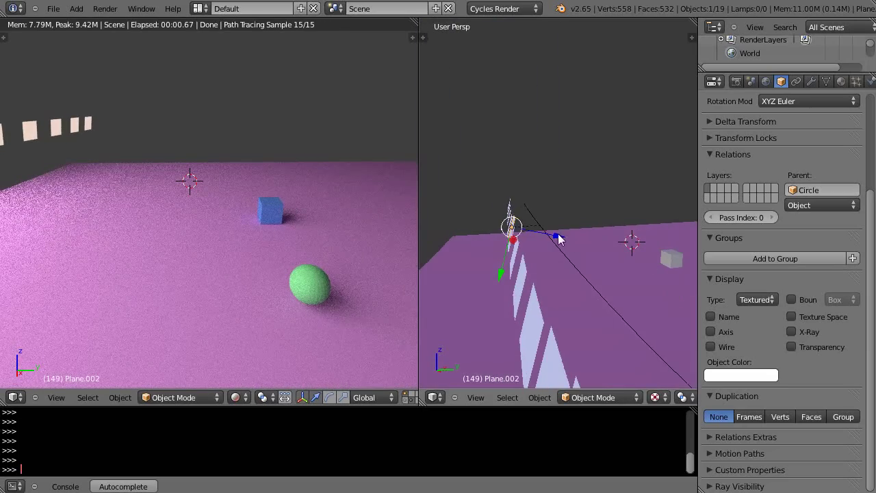
{"action": "left_click_drag", "start_coordinate": [558, 236], "coordinate": [590, 239]}
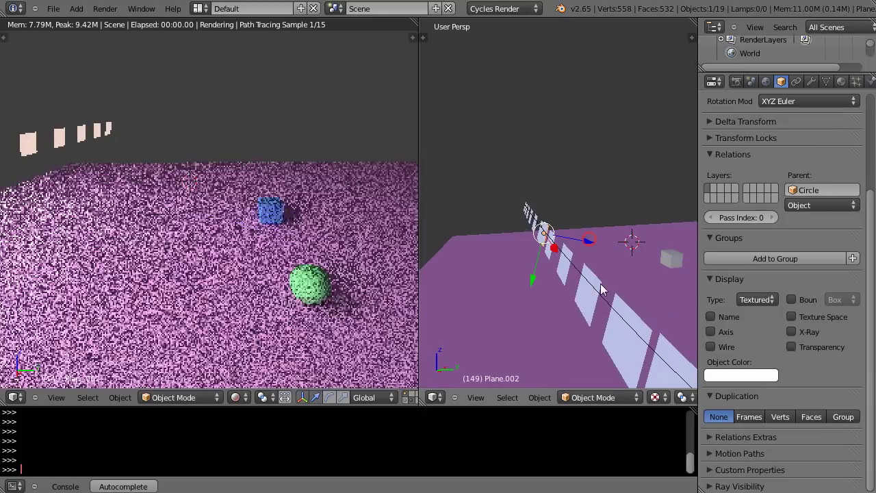
{"action": "middle_click_drag", "start_coordinate": [600, 283], "coordinate": [434, 309]}
{"action": "scroll", "coordinate": [553, 282], "scroll_direction": "down", "scroll_amount": 2}
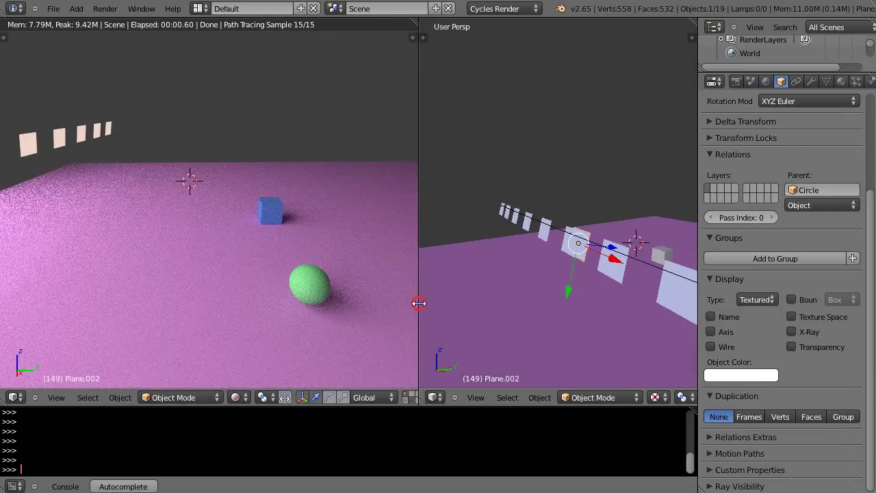
{"action": "left_click_drag", "start_coordinate": [418, 303], "coordinate": [326, 303]}
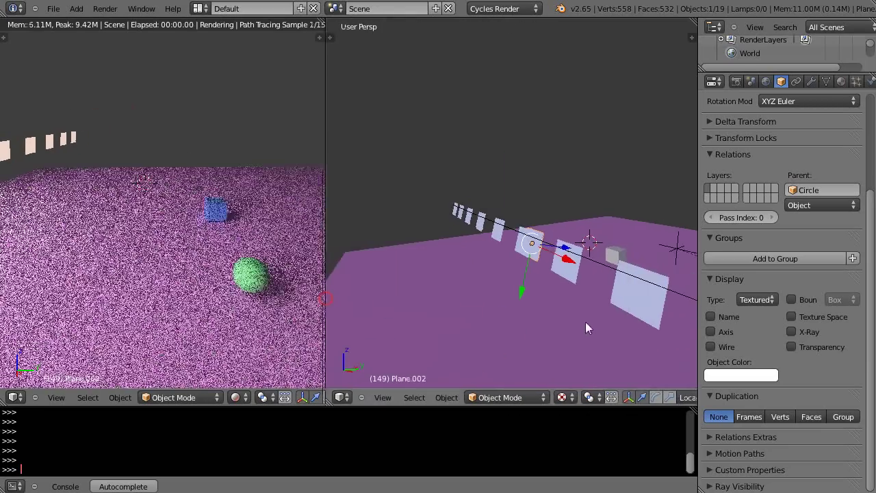
{"action": "key", "text": "KP_Decimal"}
{"action": "middle_click_drag", "start_coordinate": [587, 319], "coordinate": [371, 281]}
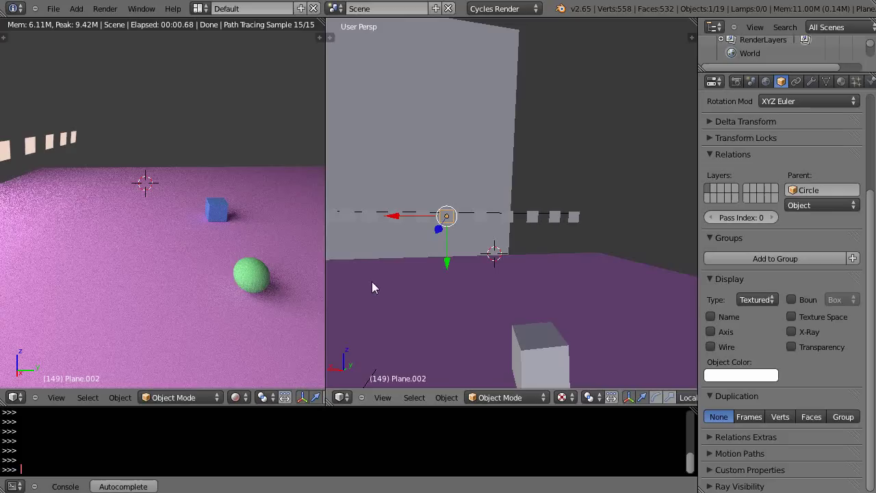
Step: Move the wall plane Plane.001 off the visible layer so the render is lit mainly by the panel row
{"action": "right_click", "coordinate": [433, 166]}
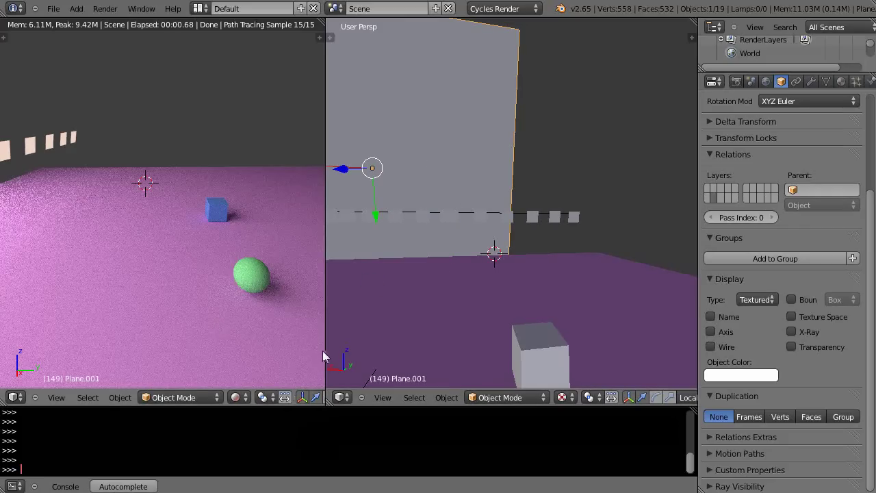
{"action": "left_click_drag", "start_coordinate": [325, 352], "coordinate": [436, 391]}
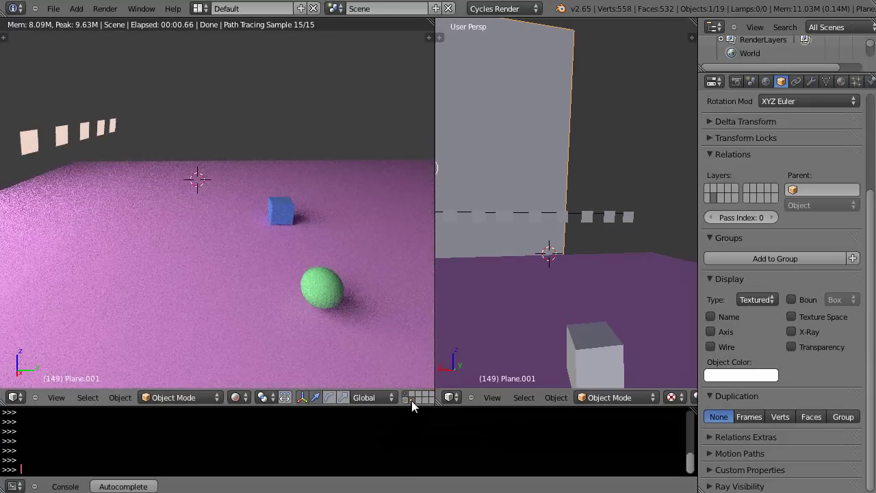
{"action": "left_click", "coordinate": [412, 400]}
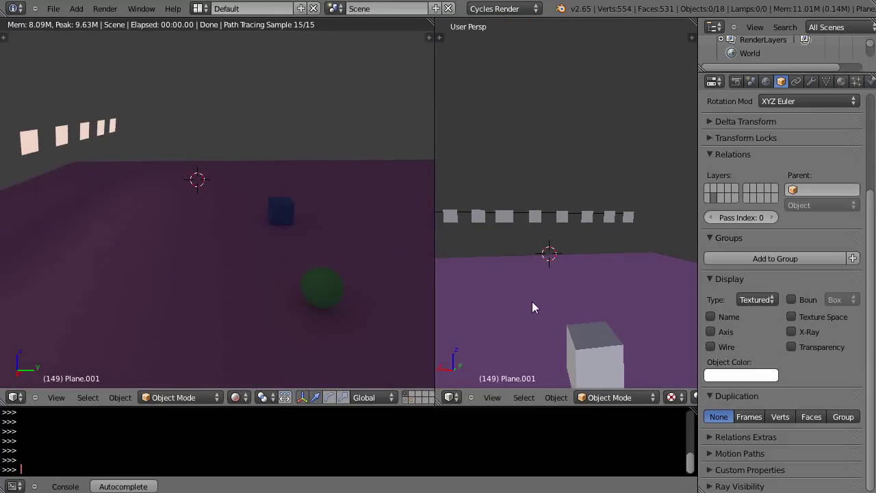
{"action": "scroll", "coordinate": [532, 301], "scroll_direction": "down", "scroll_amount": 3}
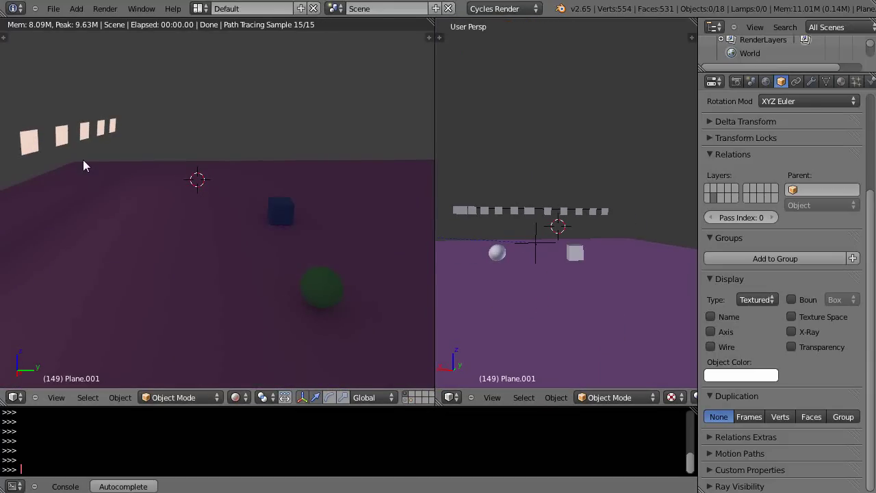
{"action": "middle_click_drag", "start_coordinate": [83, 160], "coordinate": [137, 269]}
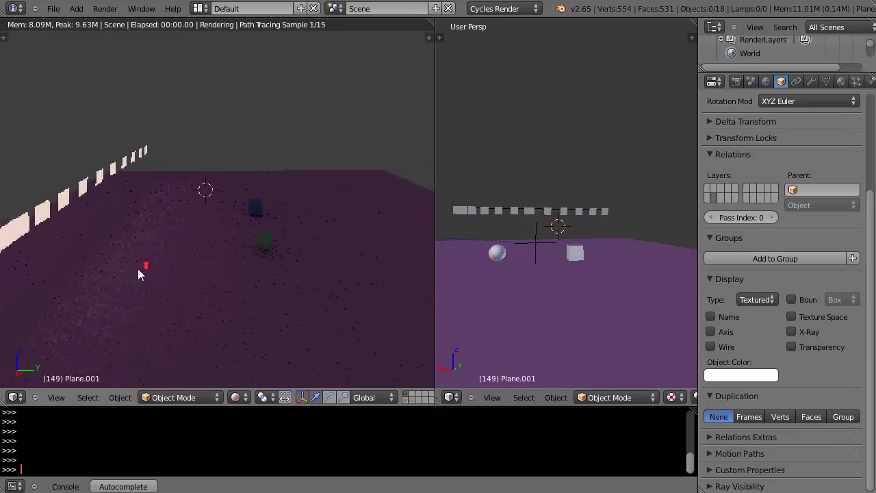
{"action": "middle_click_drag", "start_coordinate": [132, 224], "coordinate": [203, 241]}
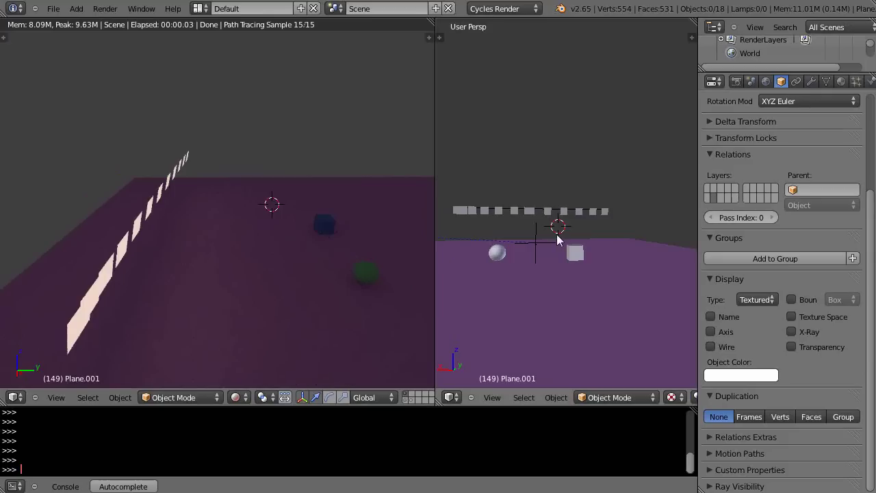
{"action": "scroll", "coordinate": [561, 241], "scroll_direction": "up", "scroll_amount": 4}
Step: Set the source light plane Plane.002's material Emission Strength to 28.000
{"action": "right_click", "coordinate": [540, 217]}
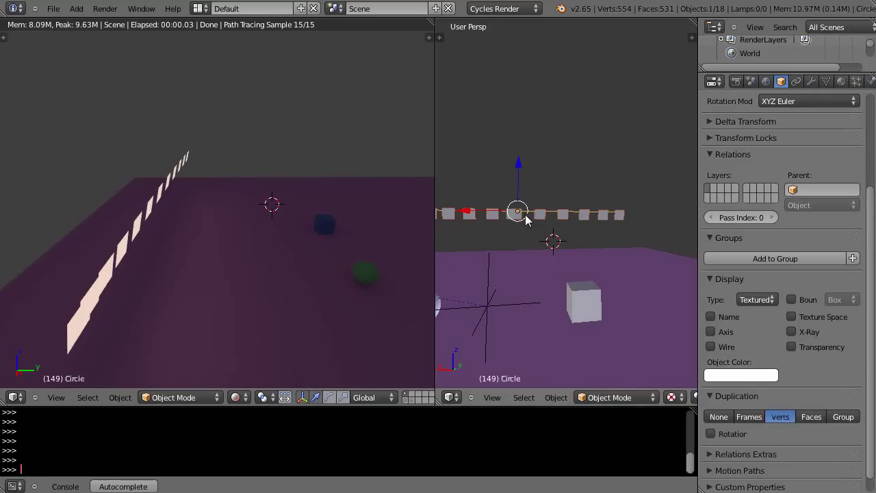
{"action": "right_click", "coordinate": [513, 216]}
{"action": "right_click", "coordinate": [538, 217]}
{"action": "scroll", "coordinate": [561, 216], "scroll_direction": "up", "scroll_amount": 5}
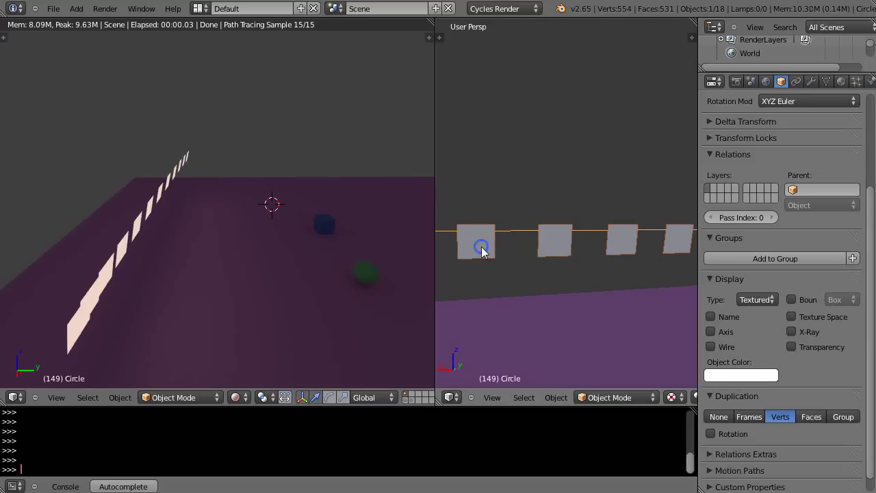
{"action": "scroll", "coordinate": [521, 259], "scroll_direction": "down", "scroll_amount": 6}
{"action": "right_click", "coordinate": [510, 223]}
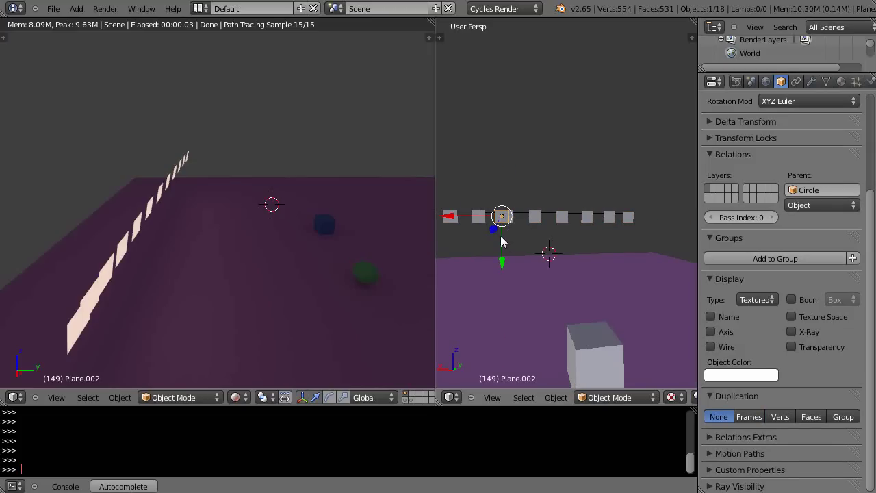
{"action": "left_click", "coordinate": [841, 81]}
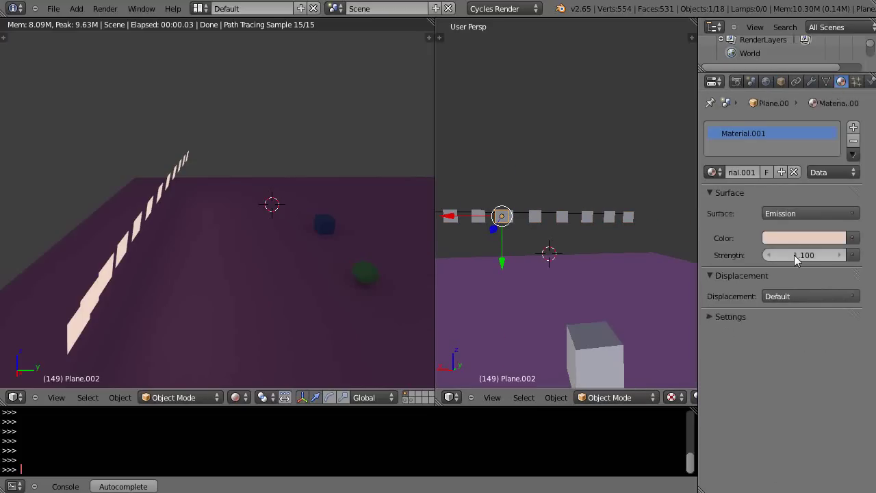
{"action": "mouse_move", "coordinate": [795, 256]}
{"action": "left_mouse_down"}
{"action": "mouse_move", "coordinate": [803, 255]}
{"action": "mouse_move", "coordinate": [793, 257]}
{"action": "left_mouse_up"}
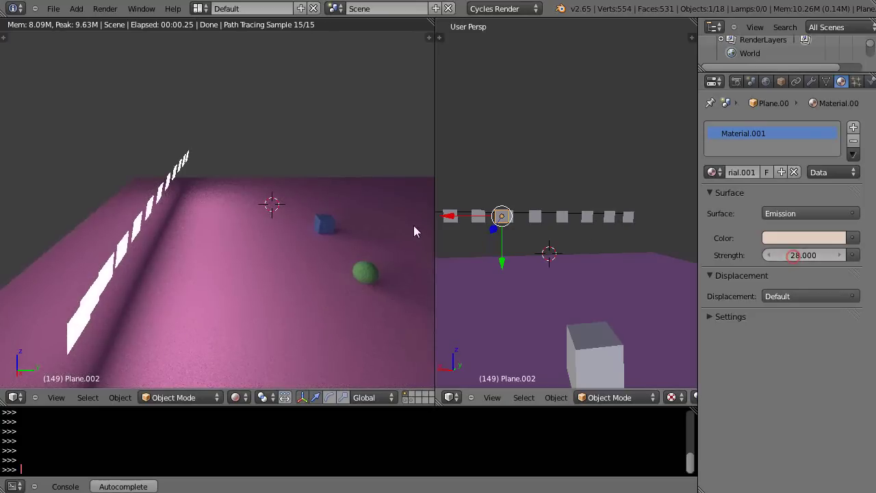
{"action": "left_click", "coordinate": [122, 397]}
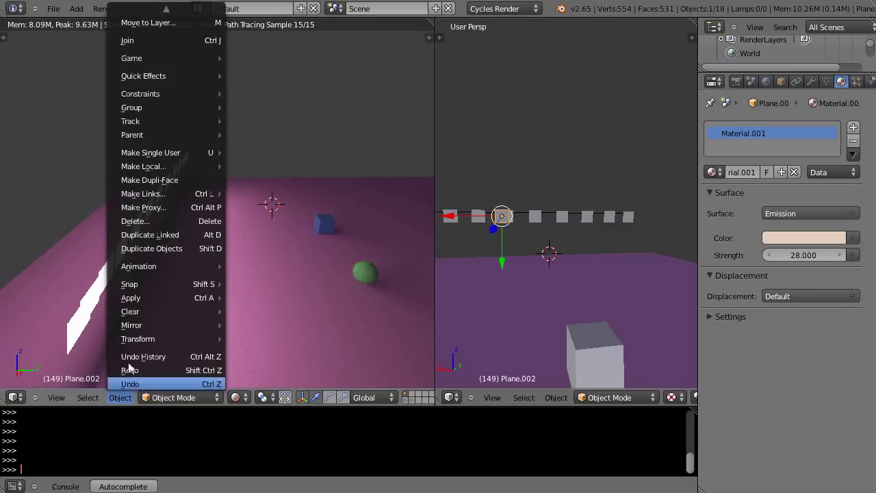
{"action": "mouse_move", "coordinate": [135, 297]}
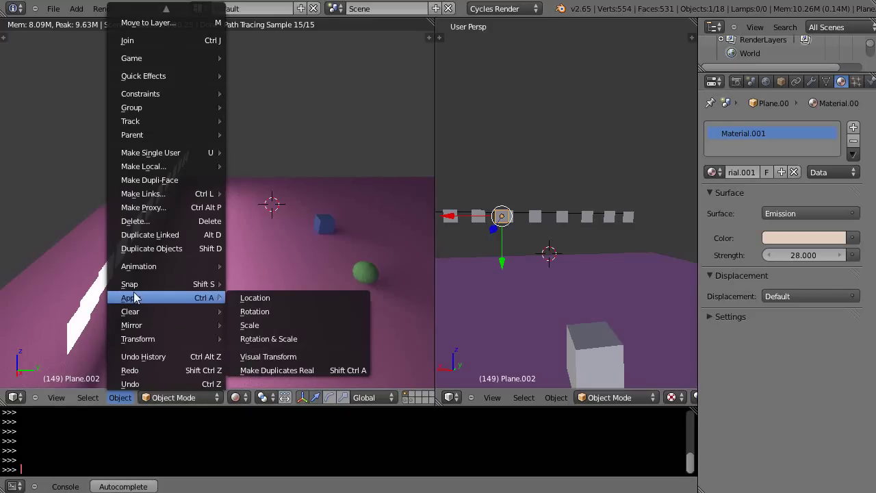
{"action": "left_click", "coordinate": [284, 371]}
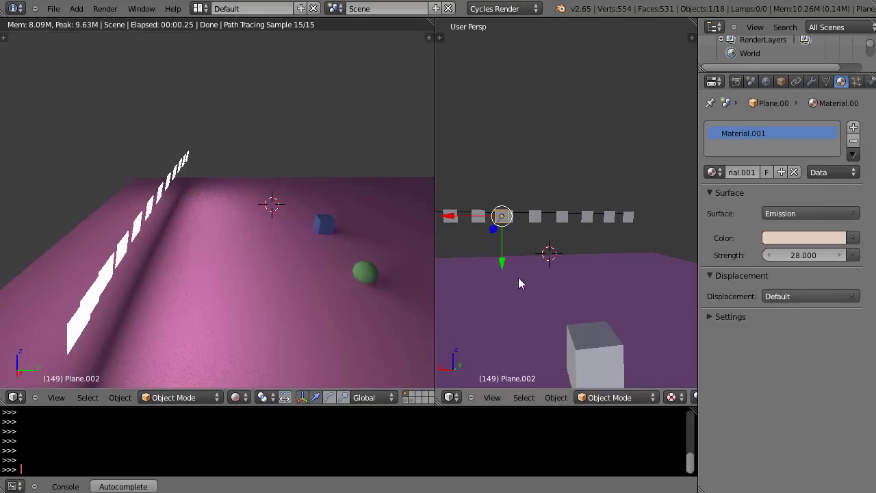
Step: Shift Plane.002 along local Z and tilt it about local Y so the light row angles toward the floor
{"action": "middle_click_drag", "start_coordinate": [520, 281], "coordinate": [577, 261]}
{"action": "mouse_move", "coordinate": [615, 217]}
{"action": "left_mouse_down"}
{"action": "mouse_move", "coordinate": [653, 225]}
{"action": "mouse_move", "coordinate": [594, 219]}
{"action": "mouse_move", "coordinate": [605, 225]}
{"action": "left_mouse_up"}
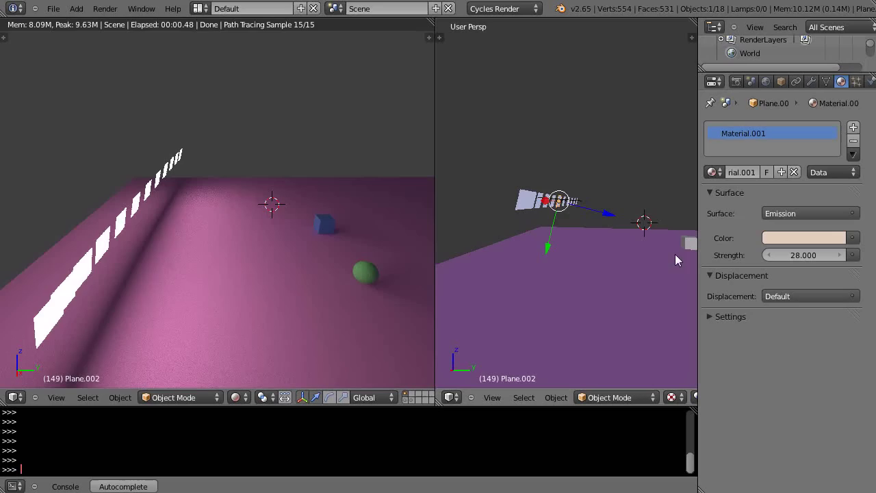
{"action": "key", "text": "r"}
{"action": "key", "text": "y"}
{"action": "key", "text": "y"}
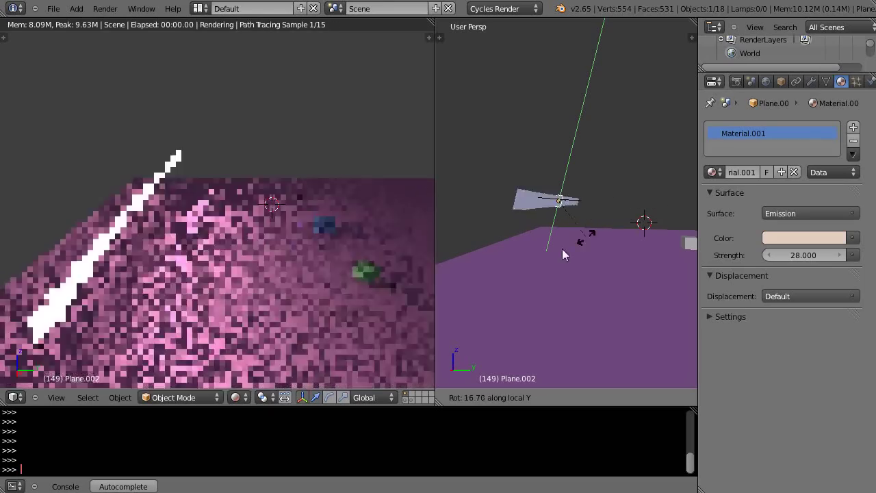
{"action": "left_click", "coordinate": [582, 243]}
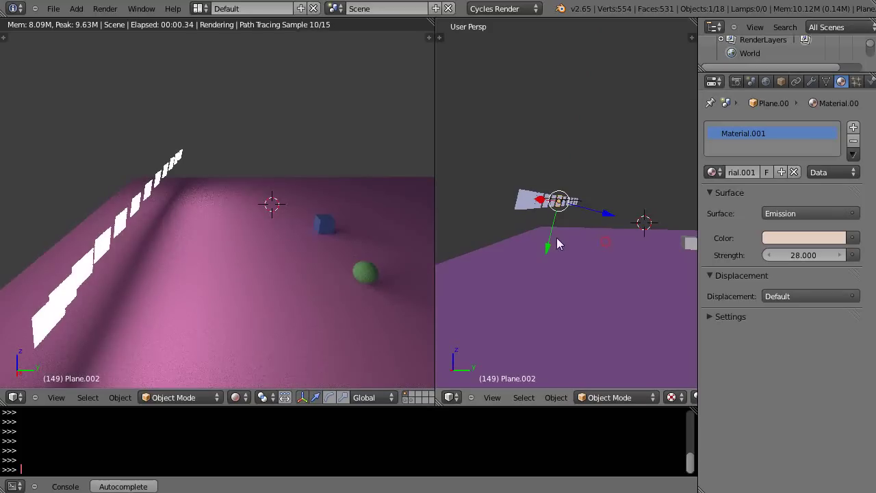
{"action": "left_click_drag", "start_coordinate": [603, 217], "coordinate": [674, 231]}
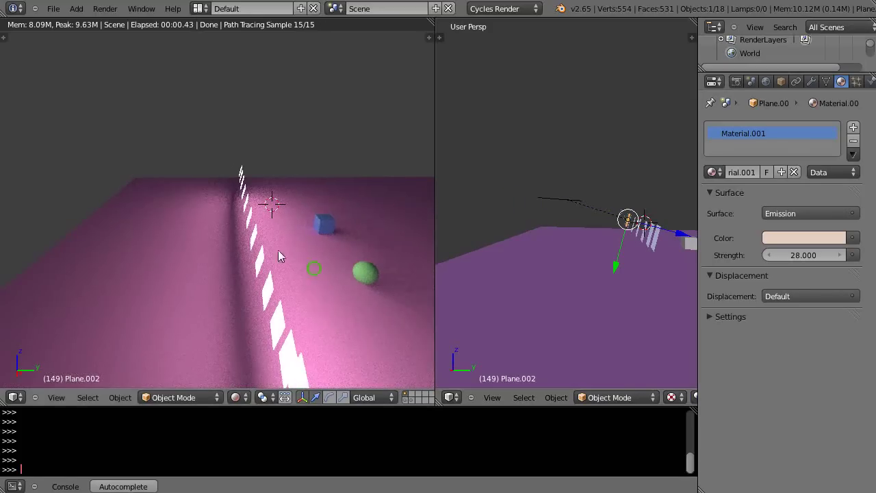
Step: Orbit and zoom the rendered view to frame the lit pink floor, cube, sphere and light row
{"action": "mouse_move", "coordinate": [278, 250]}
{"action": "middle_mouse_down"}
{"action": "mouse_move", "coordinate": [249, 230]}
{"action": "mouse_move", "coordinate": [282, 267]}
{"action": "mouse_move", "coordinate": [252, 249]}
{"action": "mouse_move", "coordinate": [275, 249]}
{"action": "middle_mouse_up"}
{"action": "scroll", "coordinate": [277, 254], "scroll_direction": "up", "scroll_amount": 3}
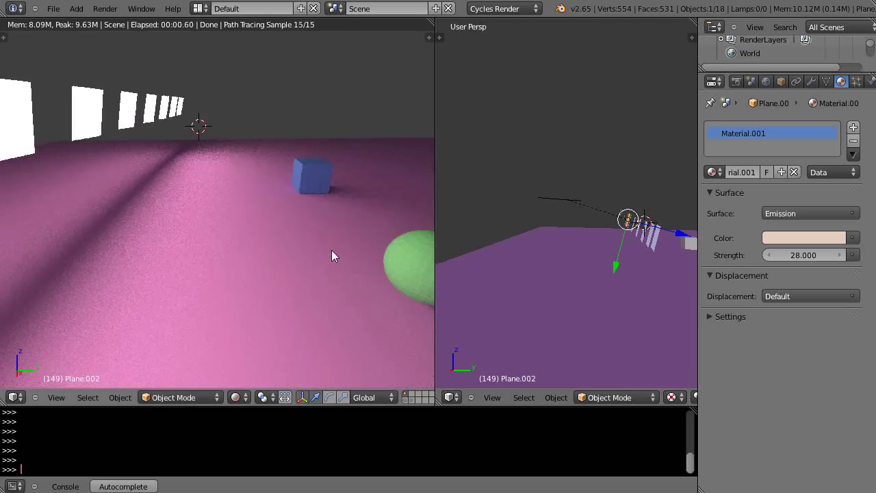
{"action": "scroll", "coordinate": [334, 251], "scroll_direction": "down", "scroll_amount": 3}
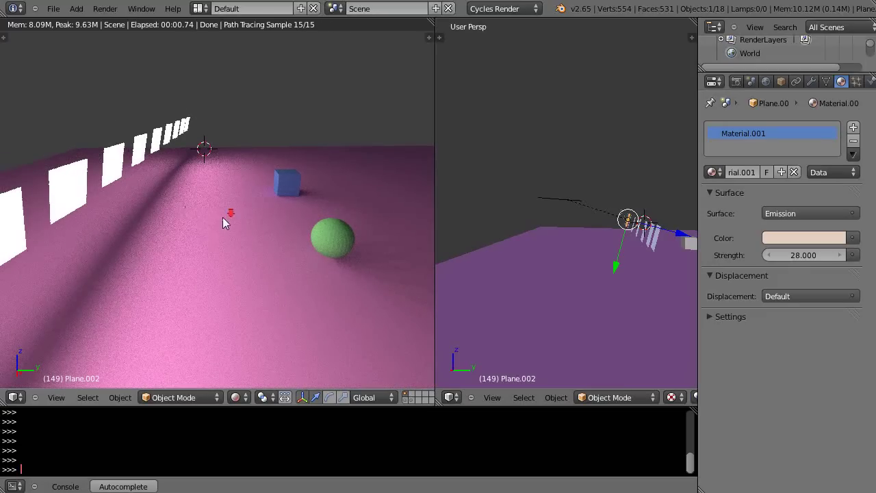
{"action": "middle_click_drag", "start_coordinate": [222, 217], "coordinate": [260, 226]}
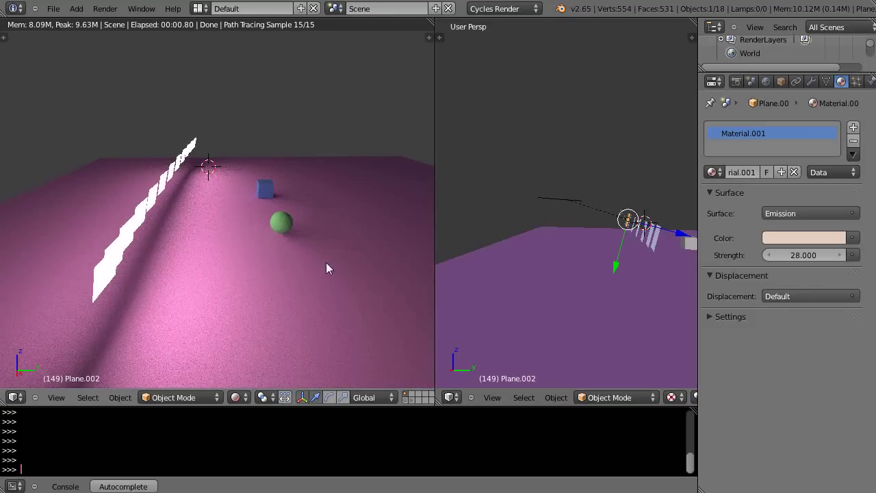